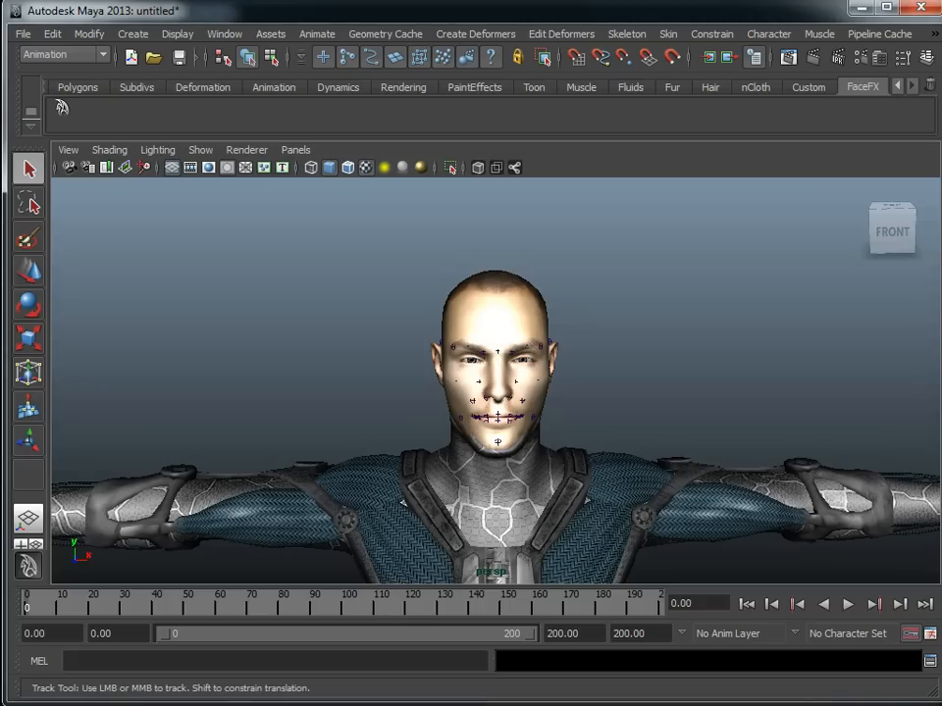
Step: Play through the start of the facial pose animation on the character and rewind it
alt+middle_drag(495, 393, 502, 359)
alt+right_drag(502, 359, 443, 359)
alt+middle_drag(495, 392, 489, 349)
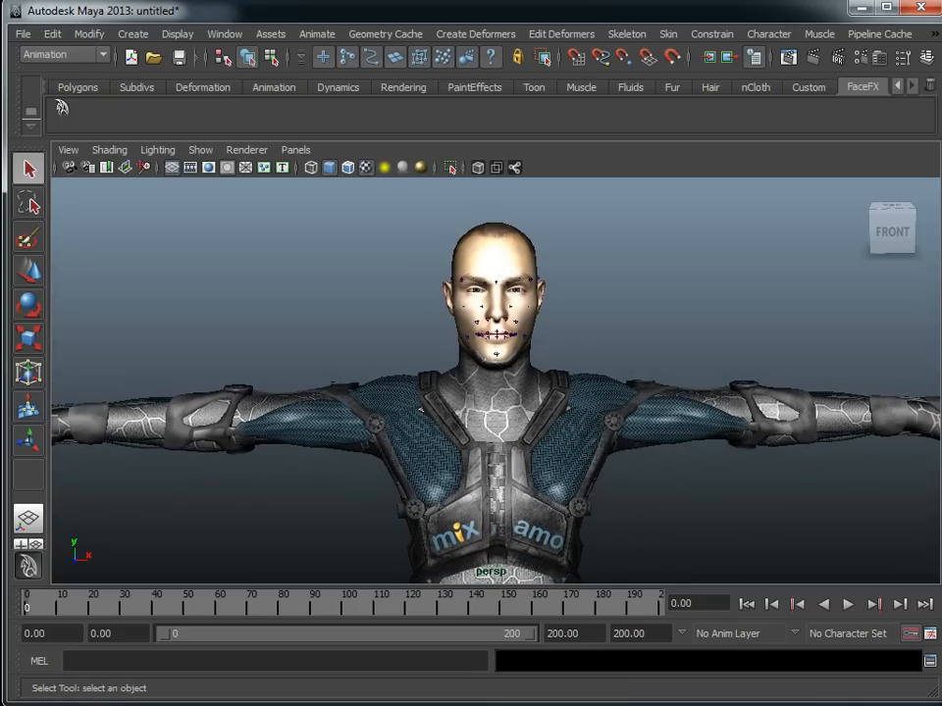
key(alt+v)
key(alt+v)
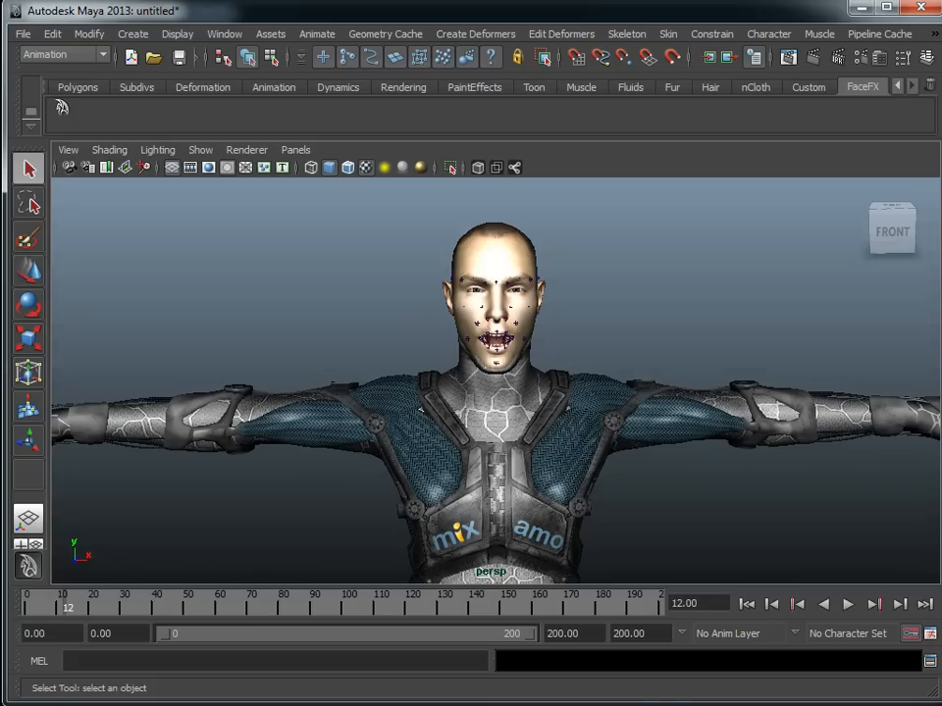
key(alt+shift+v)
key(alt+v)
key(alt+v)
Step: Inspect the character's face close up at frames 10 and 20 and return to frame 0
alt+right_drag(495, 381, 579, 381)
alt+middle_drag(496, 381, 478, 447)
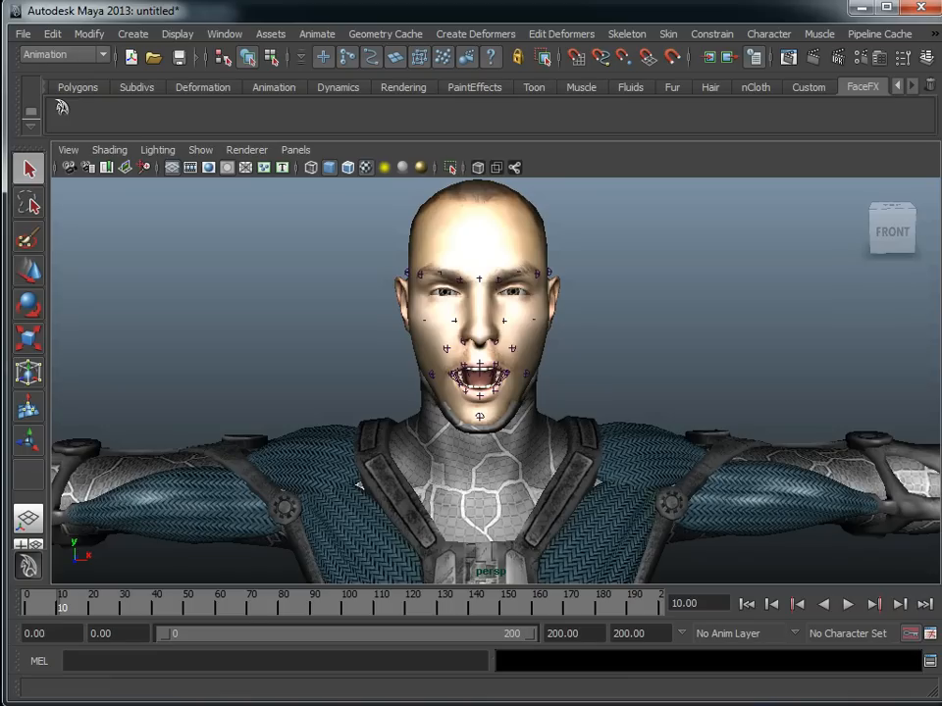
click(93, 603)
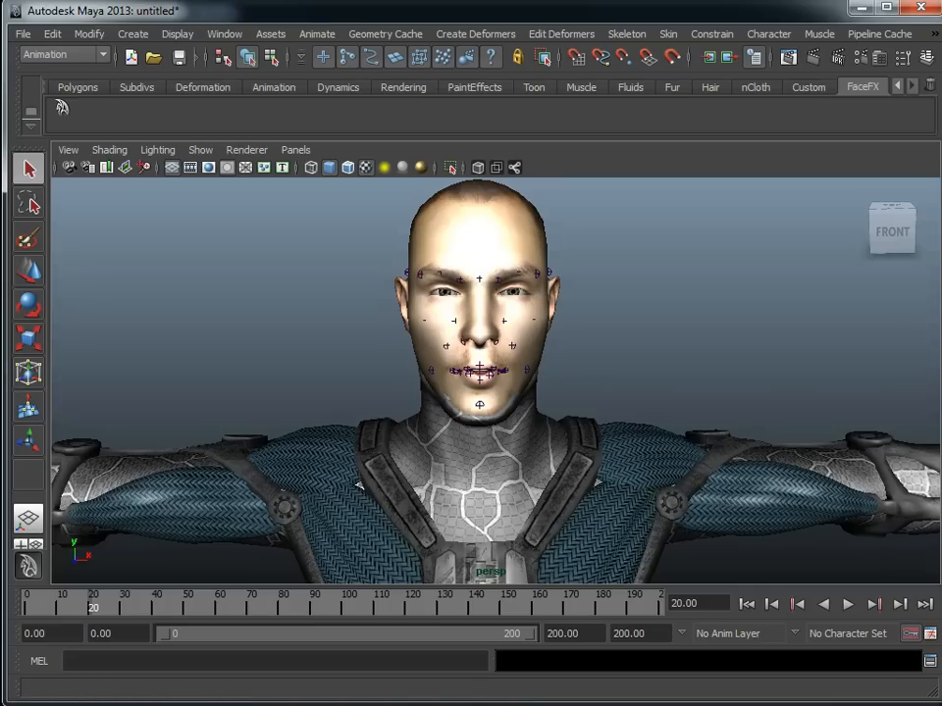
drag(94, 603, 26, 603)
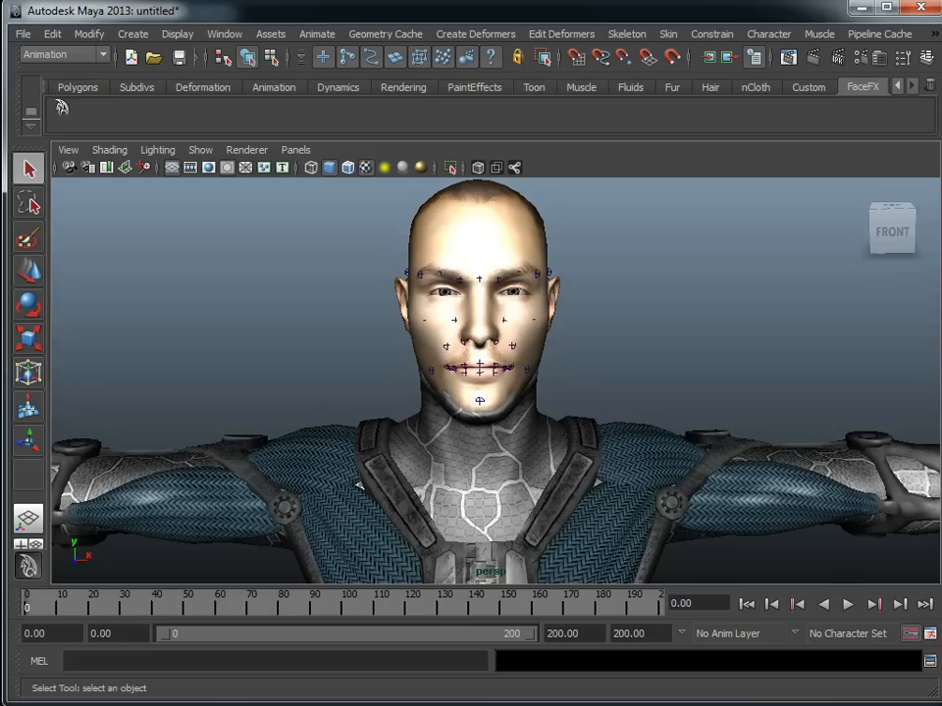
alt+right_drag(495, 381, 416, 380)
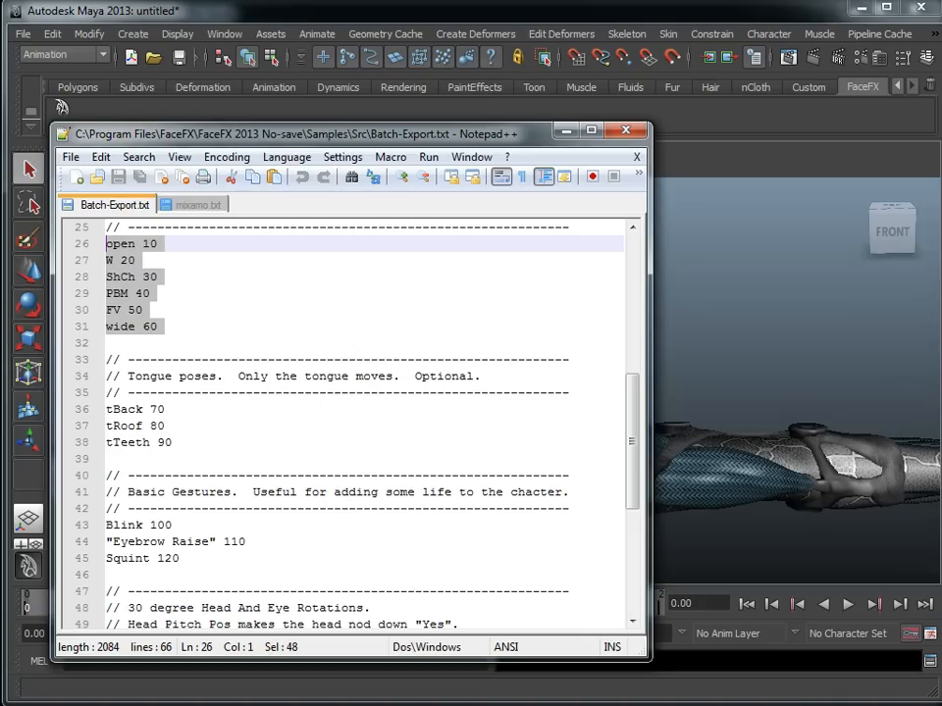
Step: Review the speech target poses in Batch-Export.txt, highlighting the lines from open 10 through wide 60
click(157, 326)
scroll(343, 421, up, 4)
scroll(344, 422, down, 3)
drag(157, 376, 106, 293)
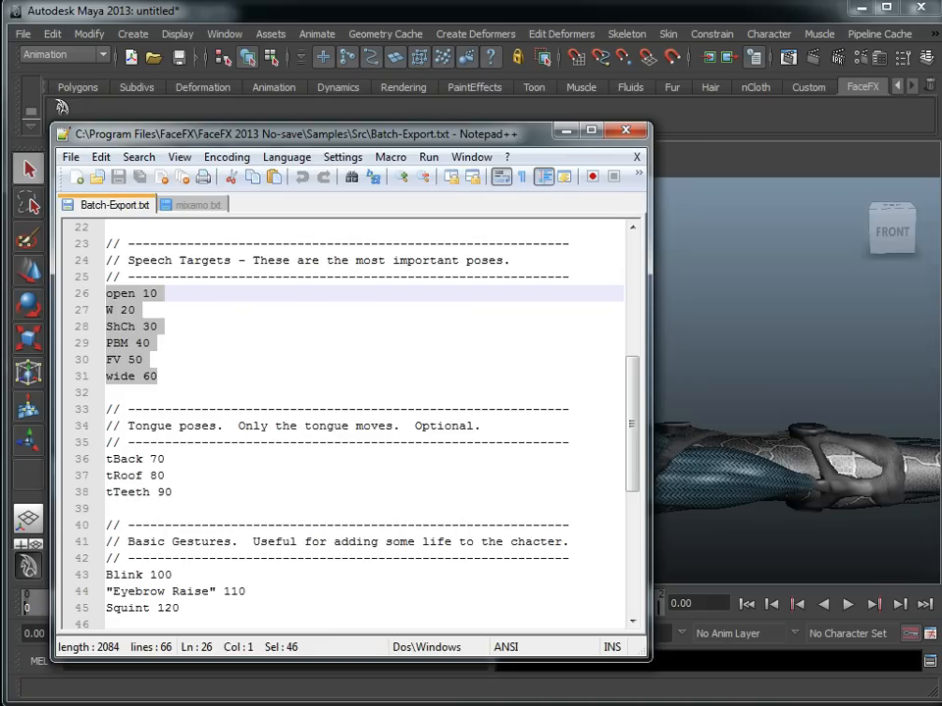
Step: Review the tongue poses, basic gestures, and head and eye rotation poses listed in Batch-Export.txt, highlighting each group
drag(172, 492, 106, 458)
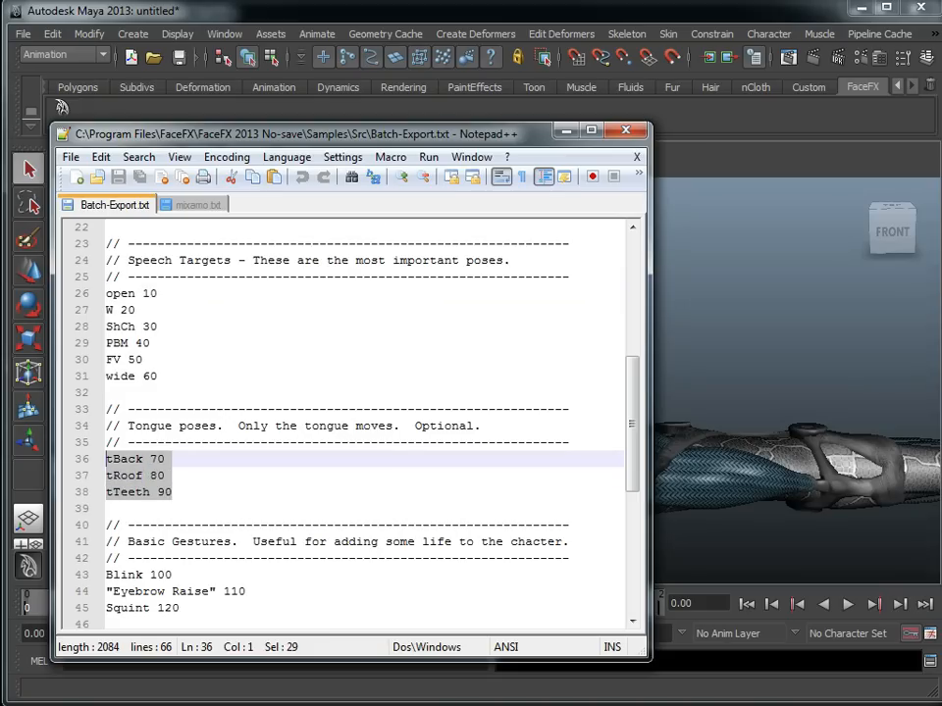
scroll(344, 422, down, 2)
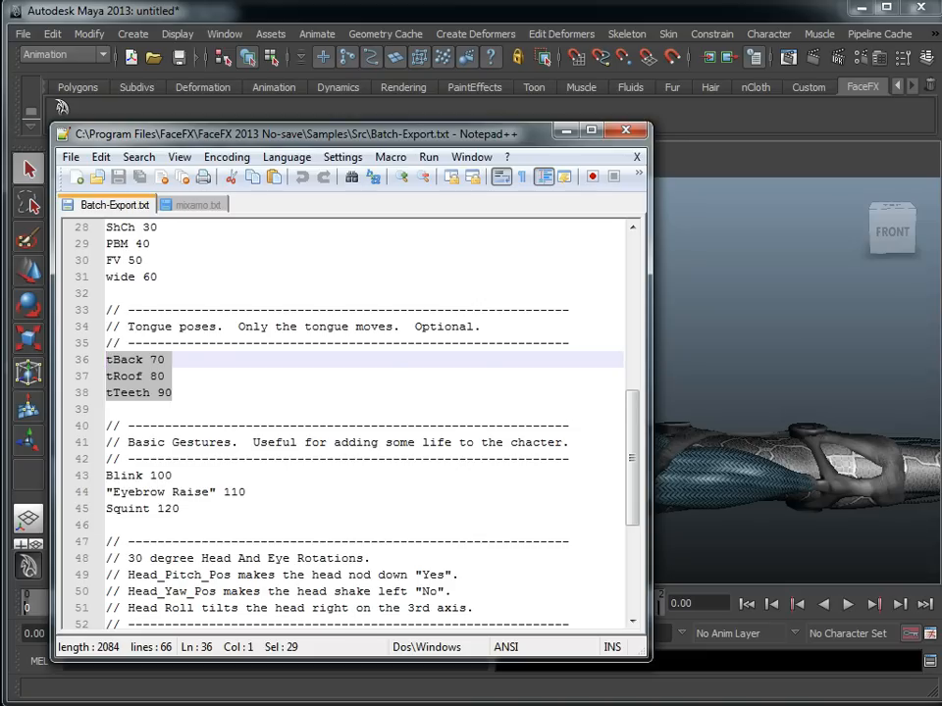
scroll(344, 422, down, 3)
drag(178, 358, 106, 325)
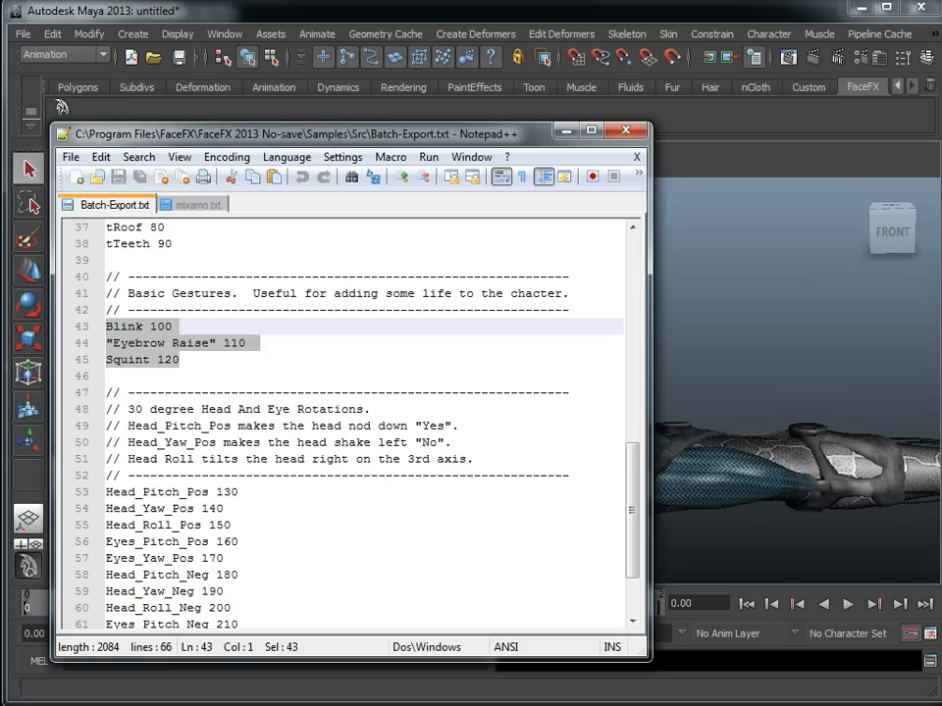
scroll(343, 422, down, 2)
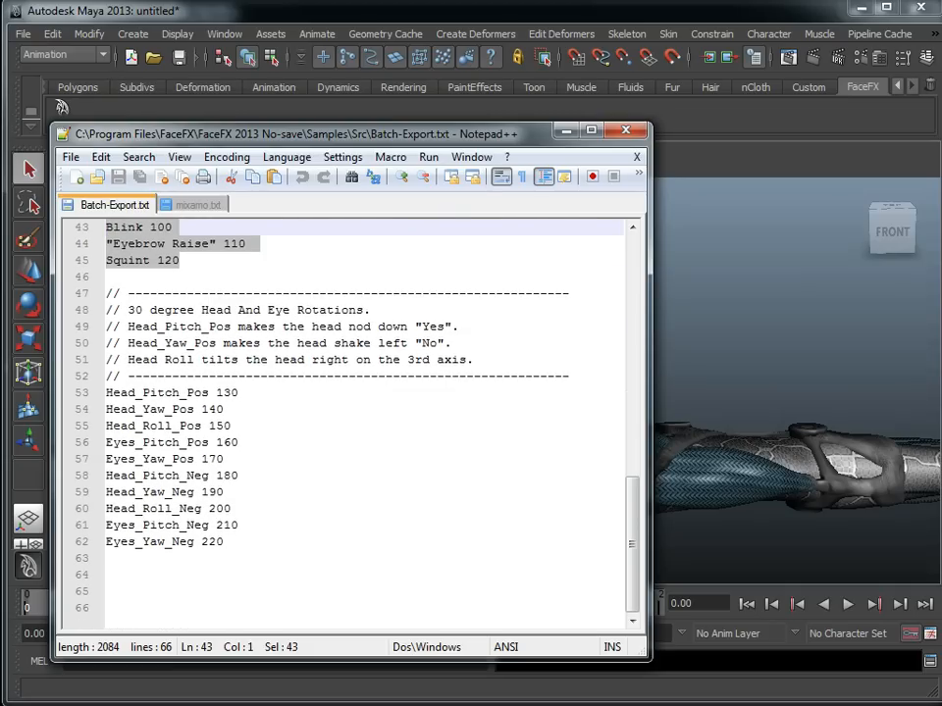
drag(106, 557, 106, 359)
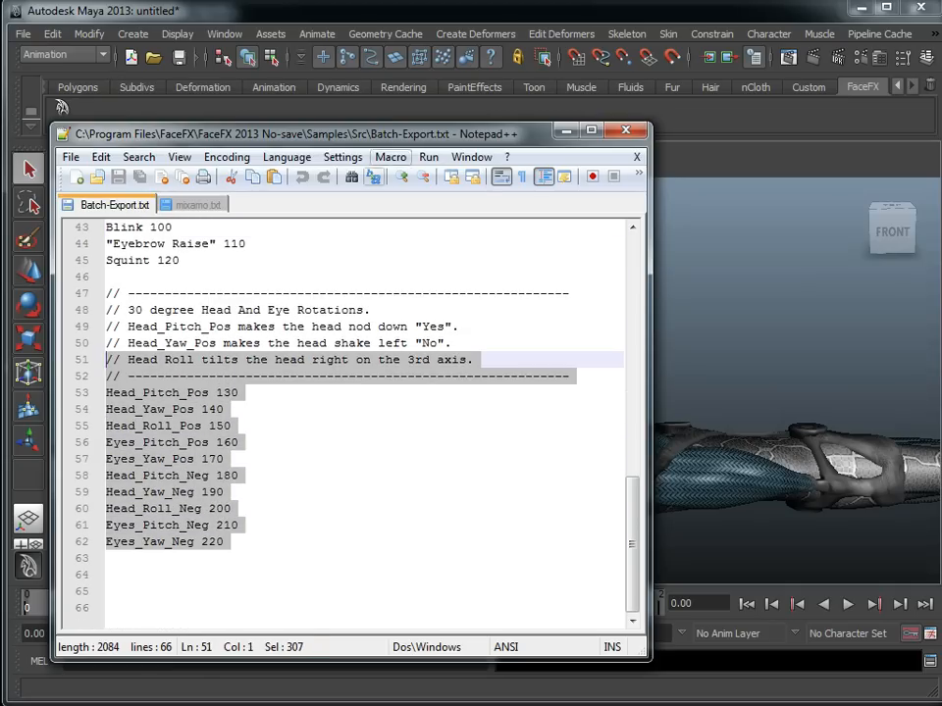
Step: Switch back to Maya, play the full pose animation on the character and rewind it
key(alt+Tab)
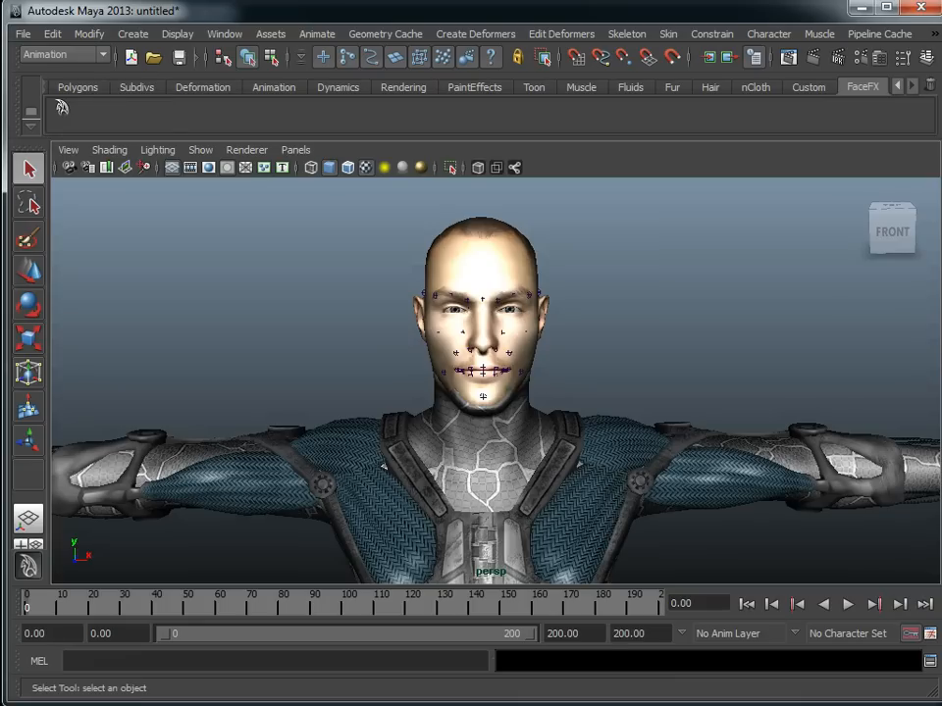
key(alt+v)
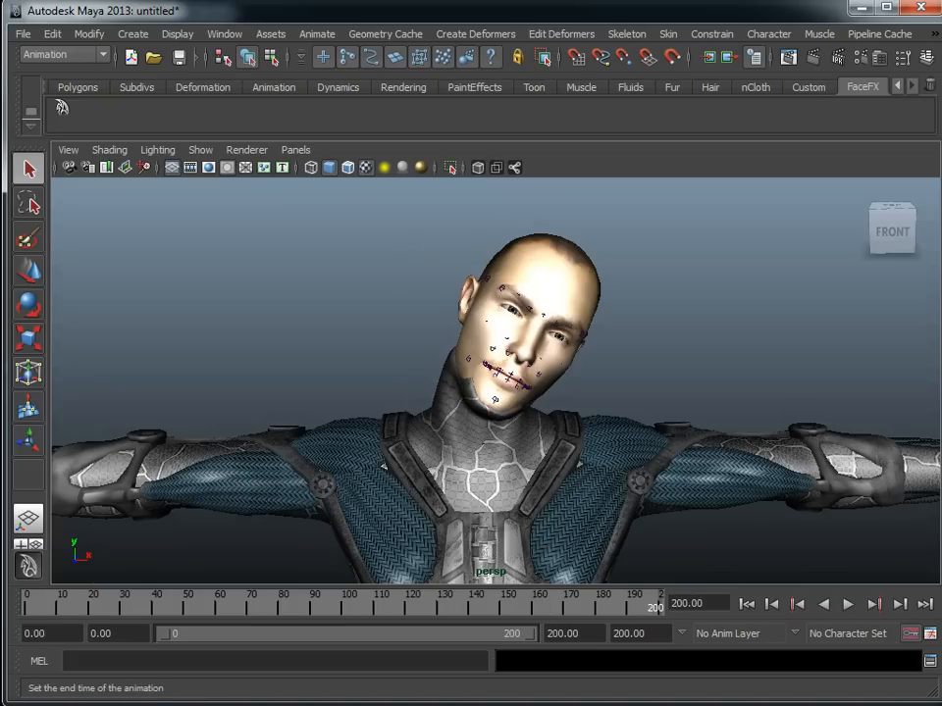
key(alt+v)
key(alt+shift+v)
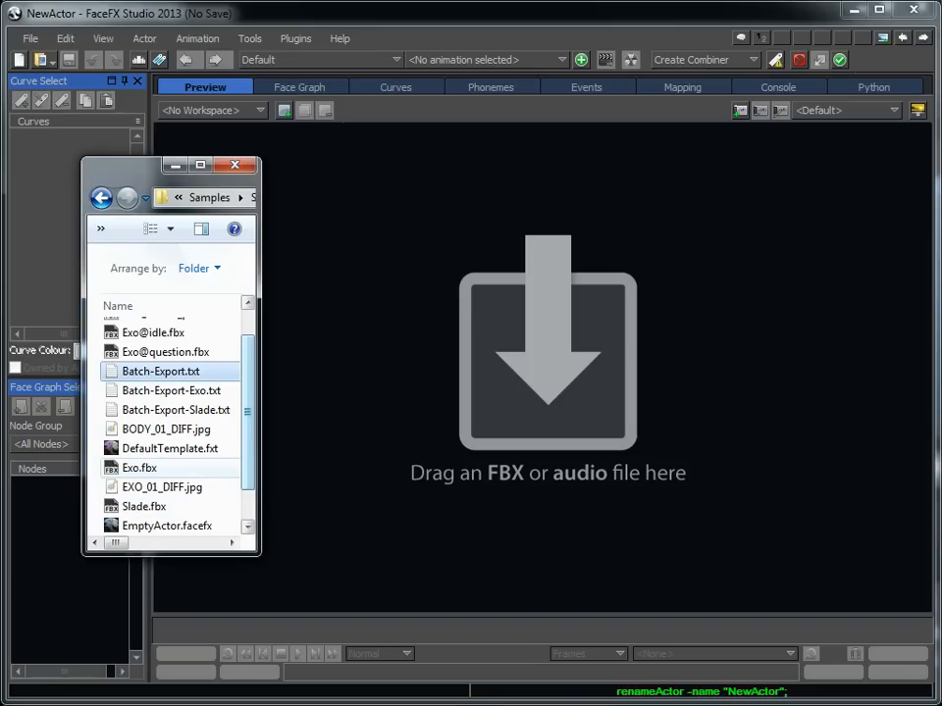
Step: Import Exo.fbx into FaceFX Studio using Batch-Export.txt as its batch export text file
click(139, 468)
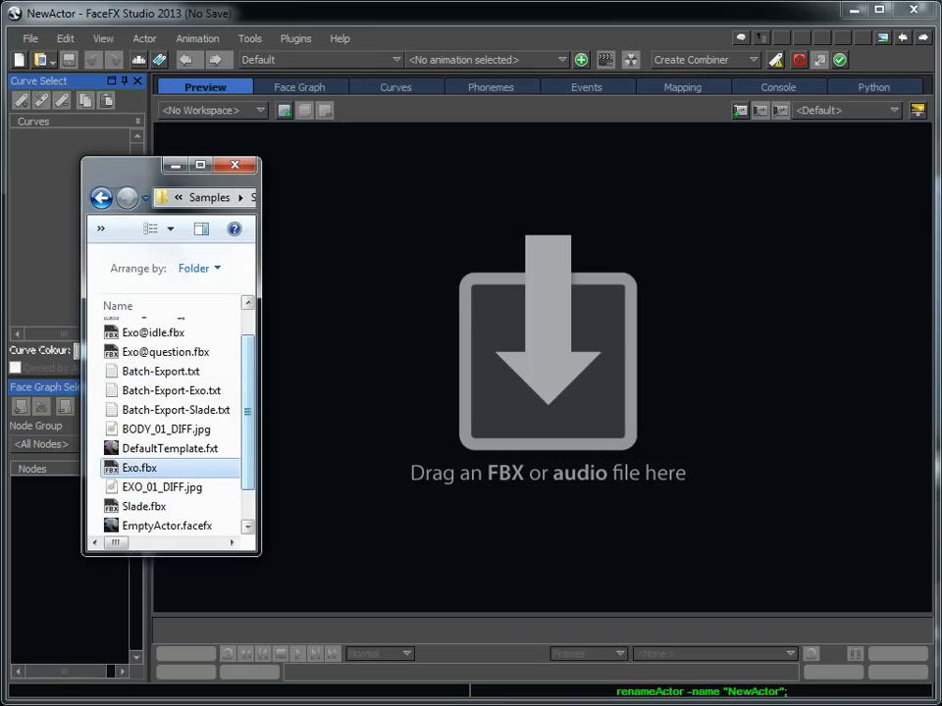
drag(140, 468, 547, 353)
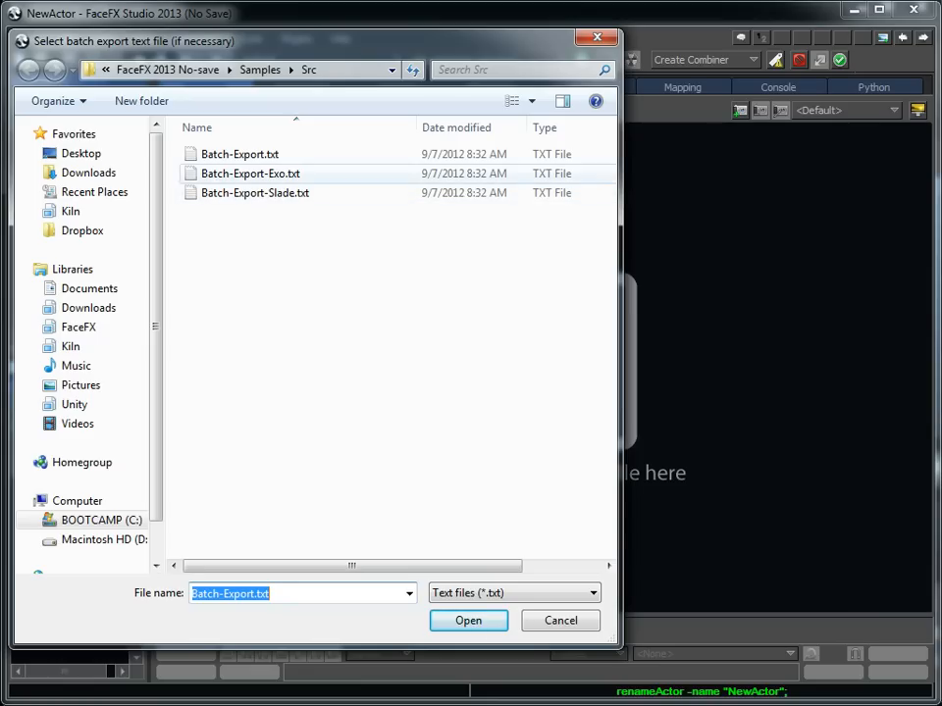
click(250, 174)
click(240, 154)
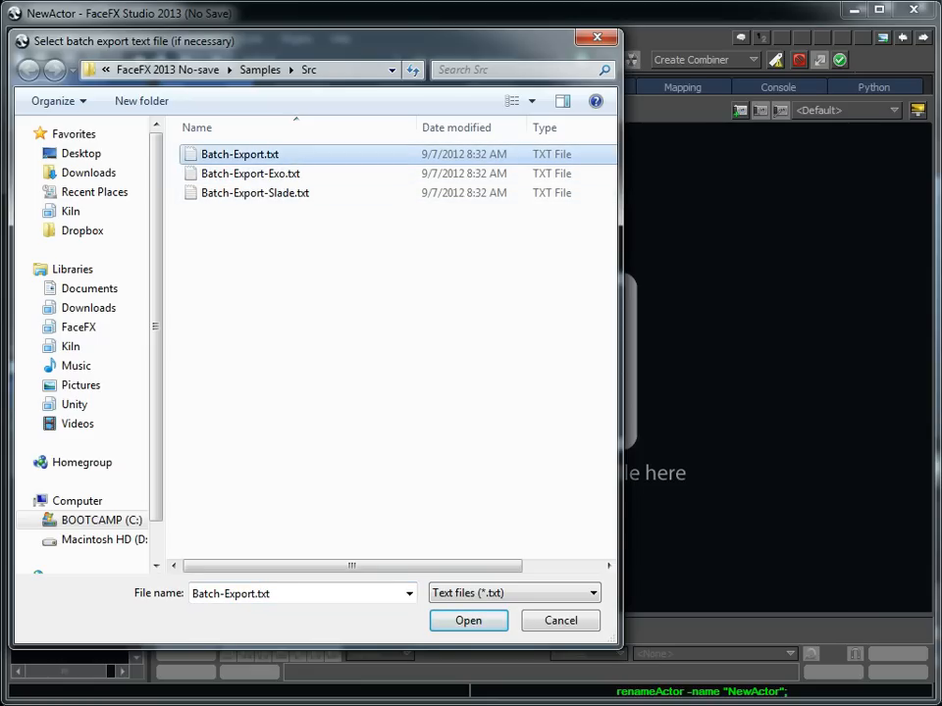
key(Return)
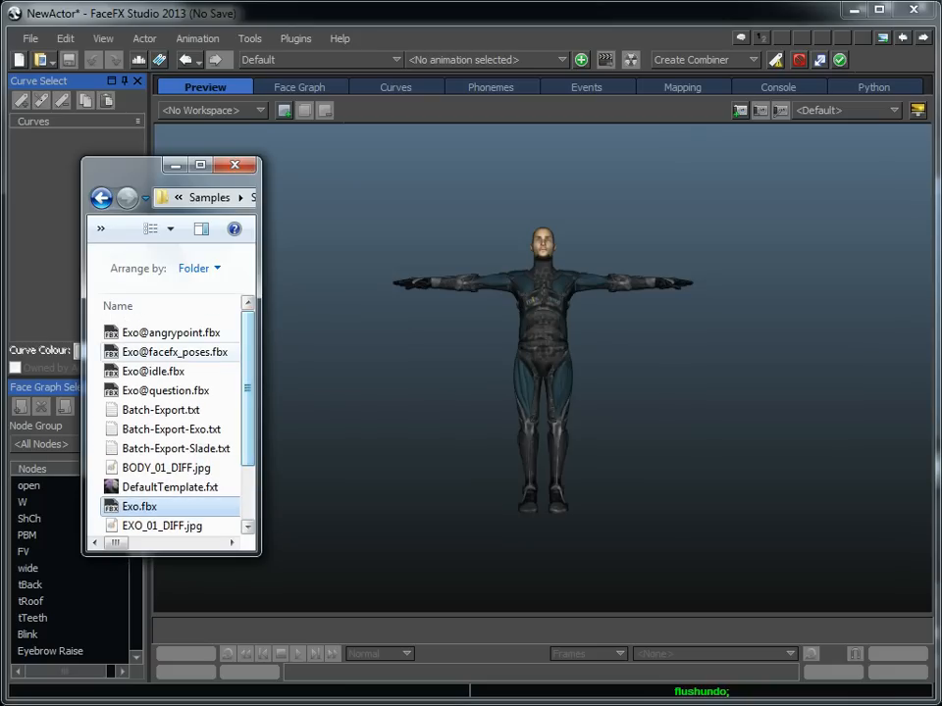
click(174, 352)
click(170, 332)
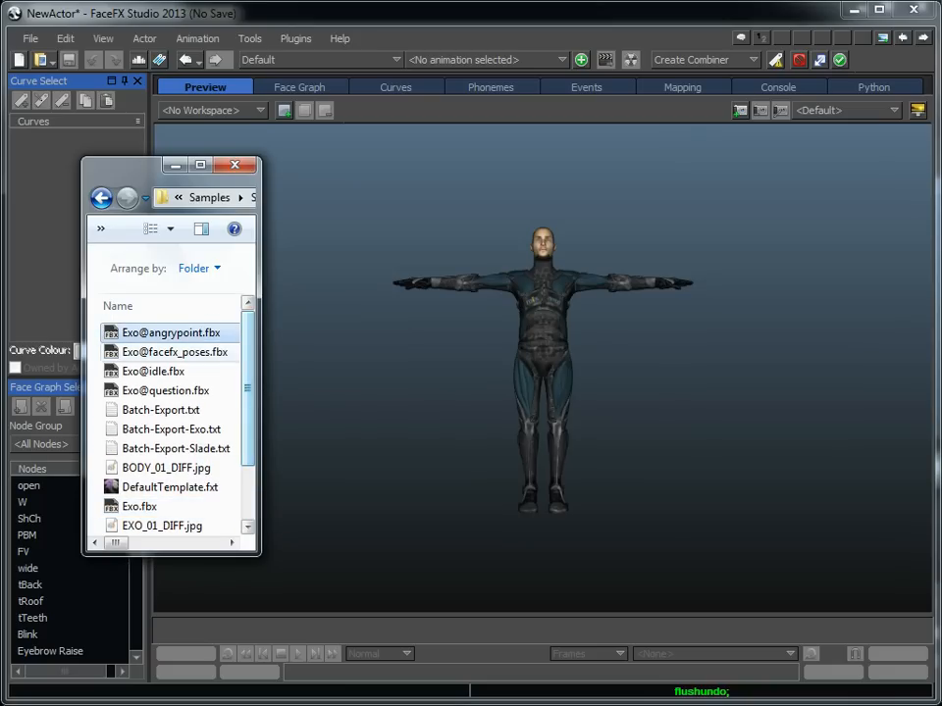
click(175, 352)
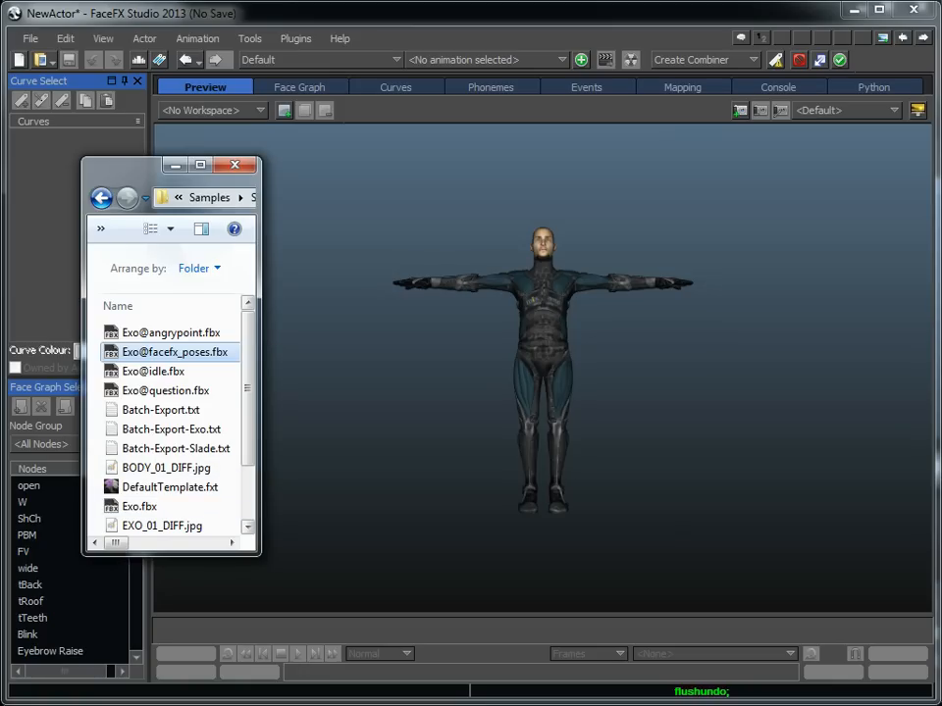
Step: Load the mixamo.ogg audio file from the Audio folder onto the actor and highlight its mixamo.txt transcript
key(alt+Tab)
middle_drag(543, 282, 528, 397)
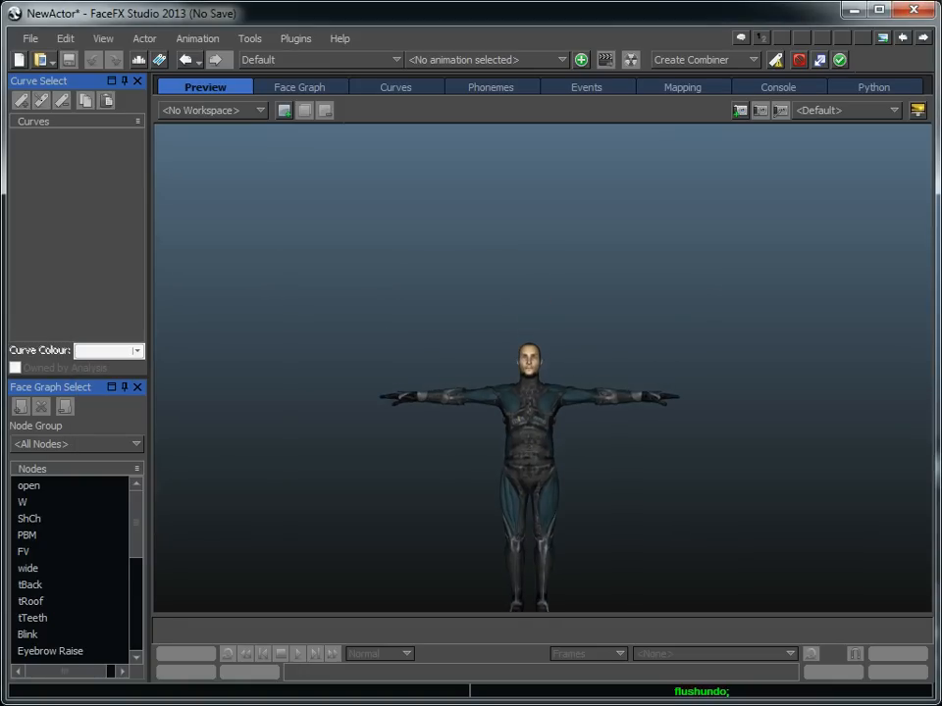
scroll(542, 368, up, 3)
scroll(542, 368, up, 4)
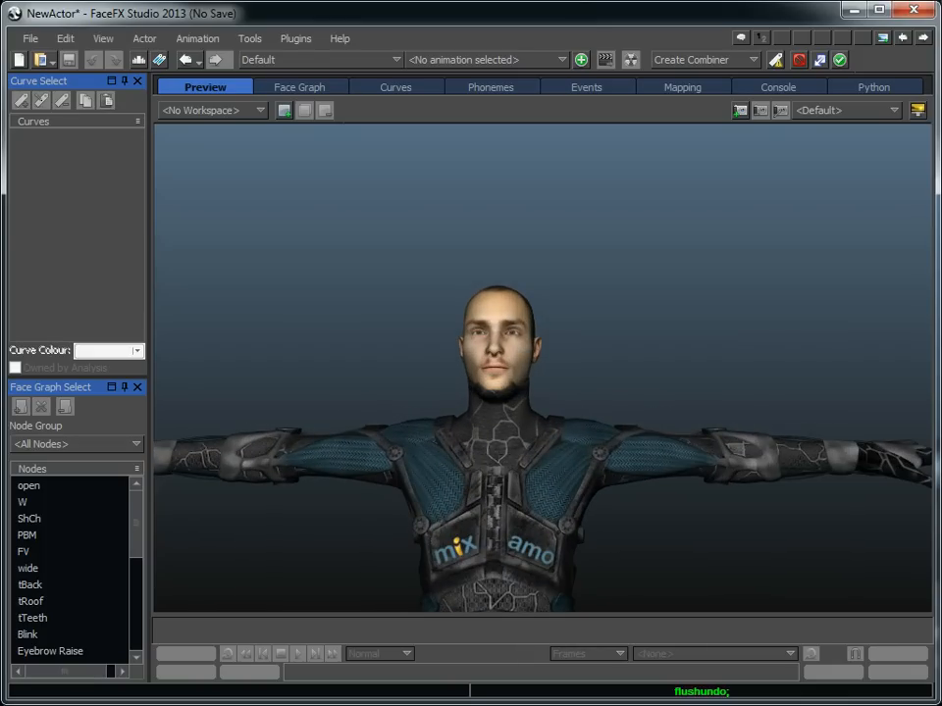
scroll(542, 367, up, 4)
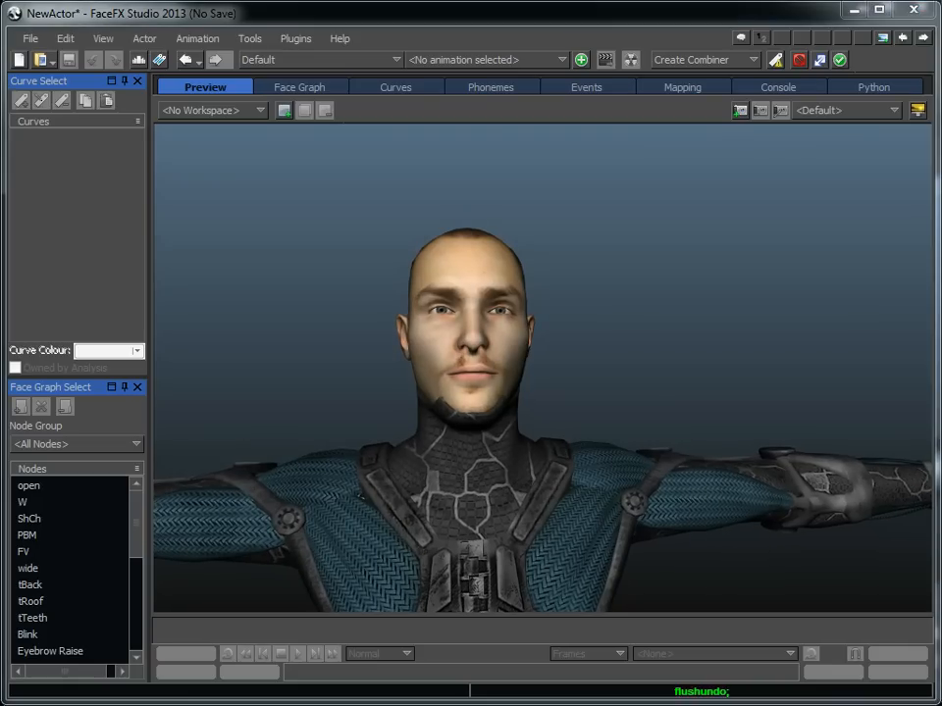
key(alt+Tab)
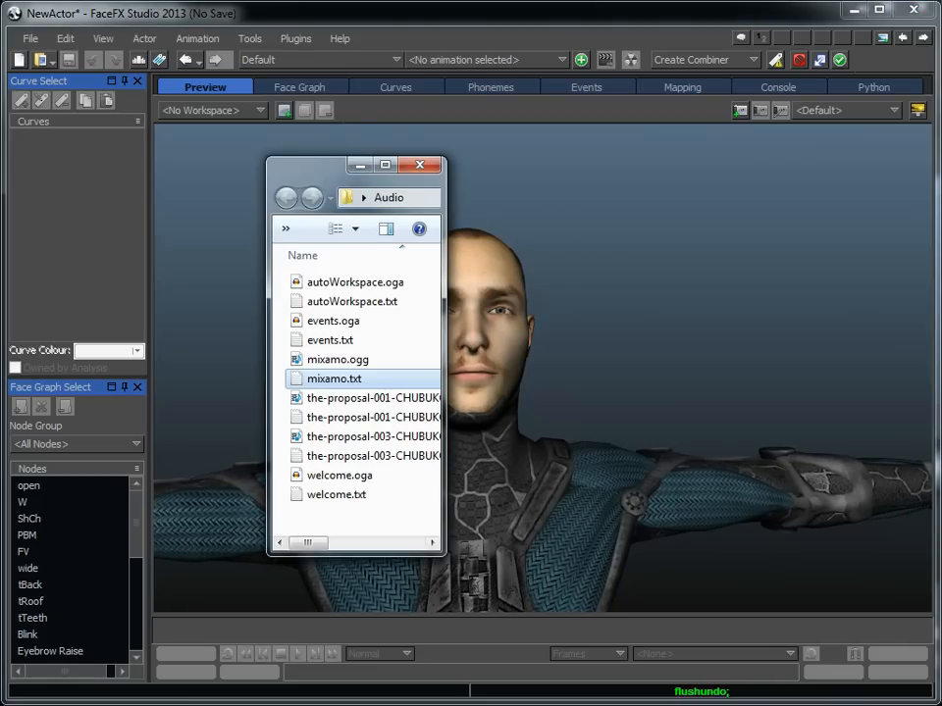
drag(349, 359, 510, 363)
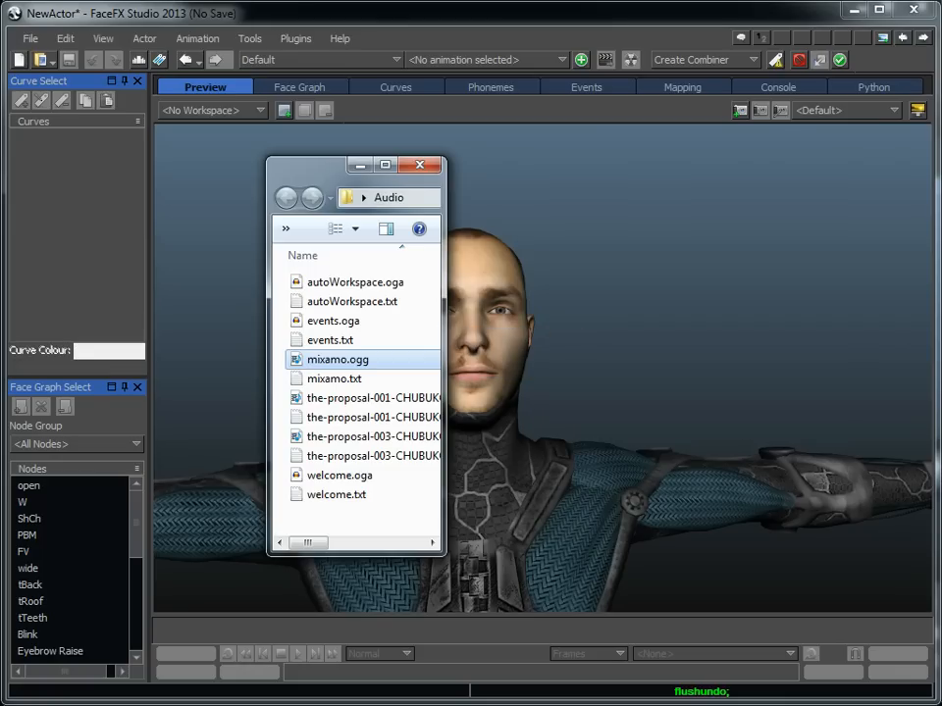
click(335, 378)
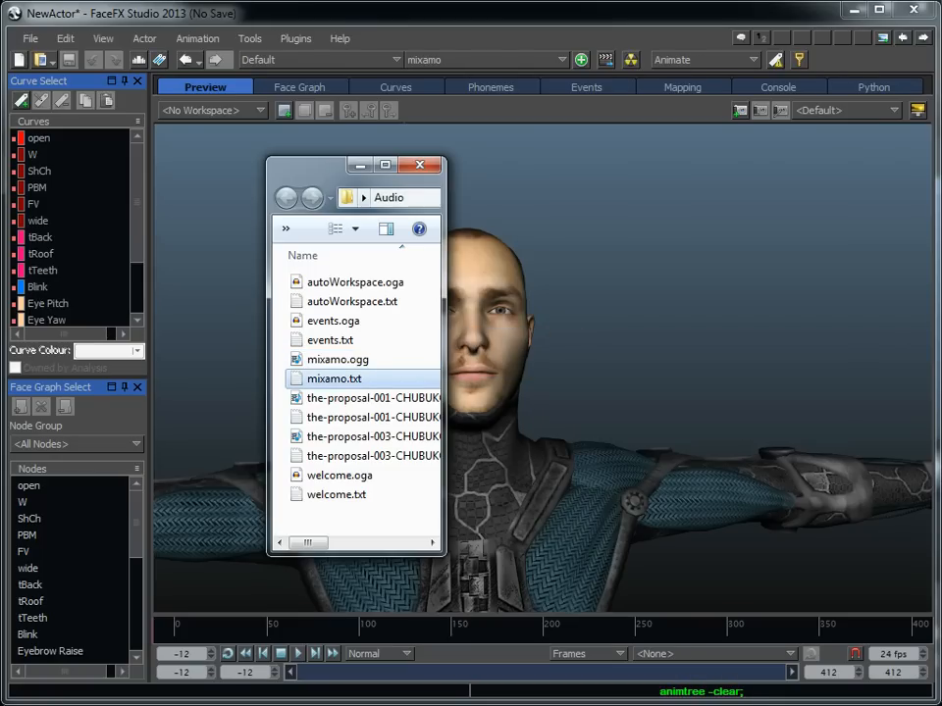
Step: Minimise the Audio folder window, play the generated mixamo lip-sync animation and stop playback
click(360, 165)
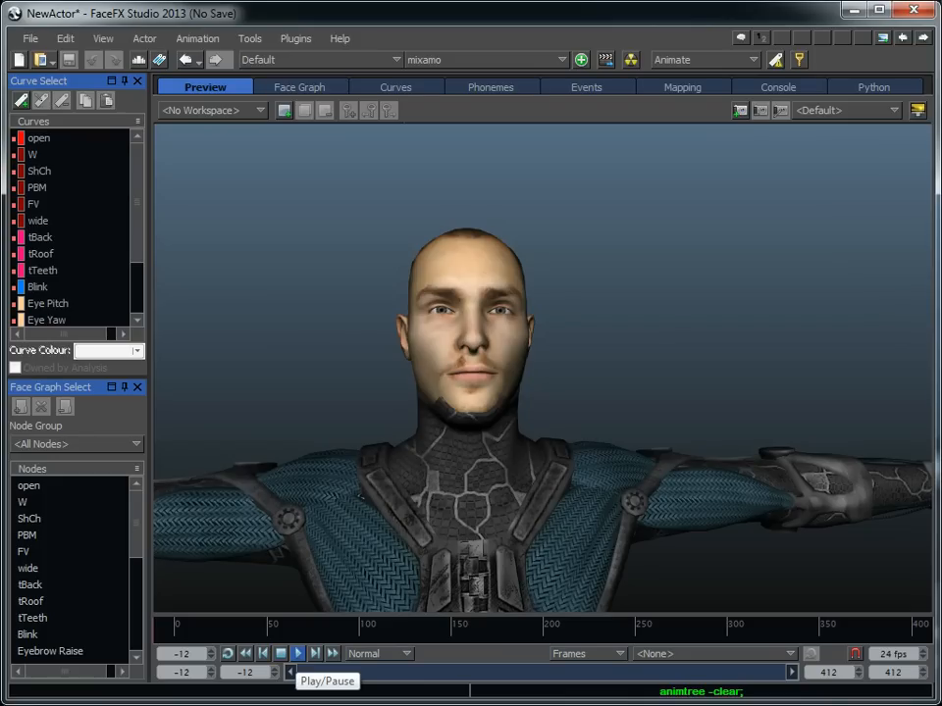
click(298, 653)
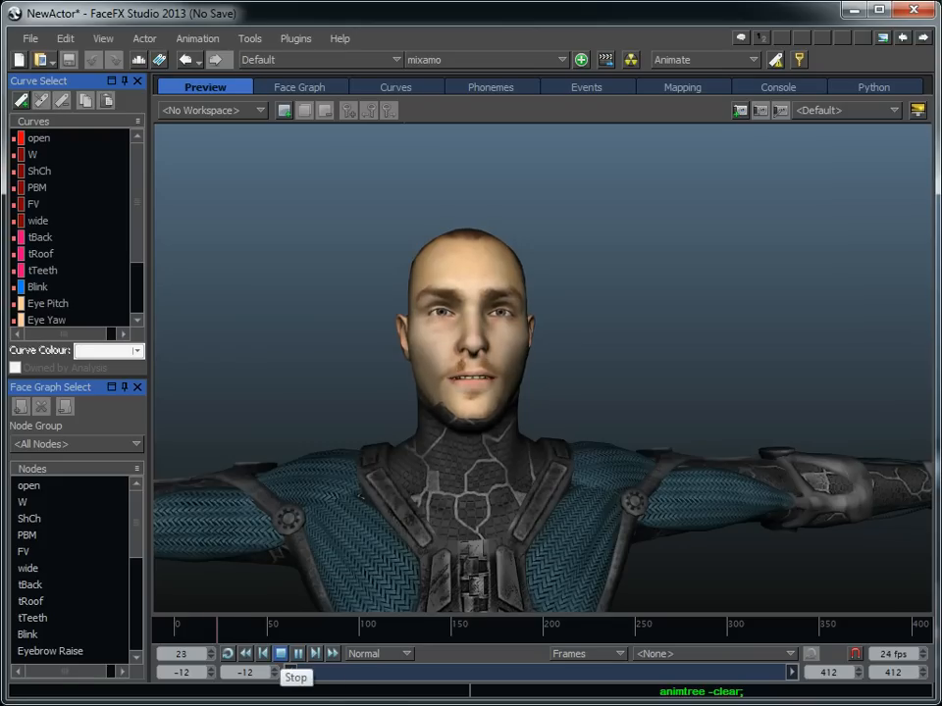
click(280, 653)
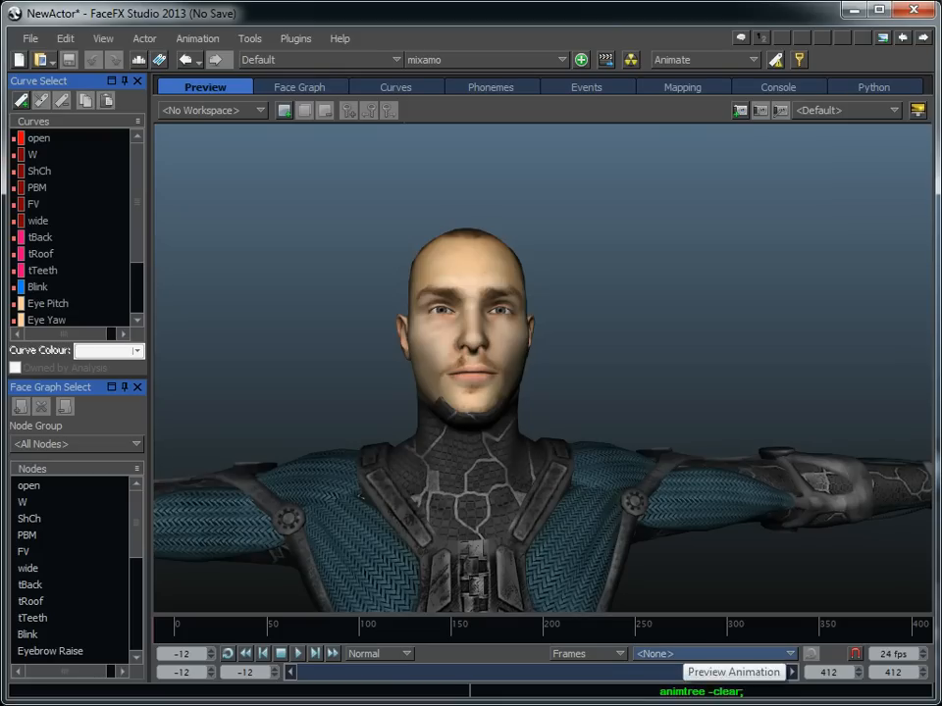
Step: Set the preview animation to idle and enable looping for it
click(714, 653)
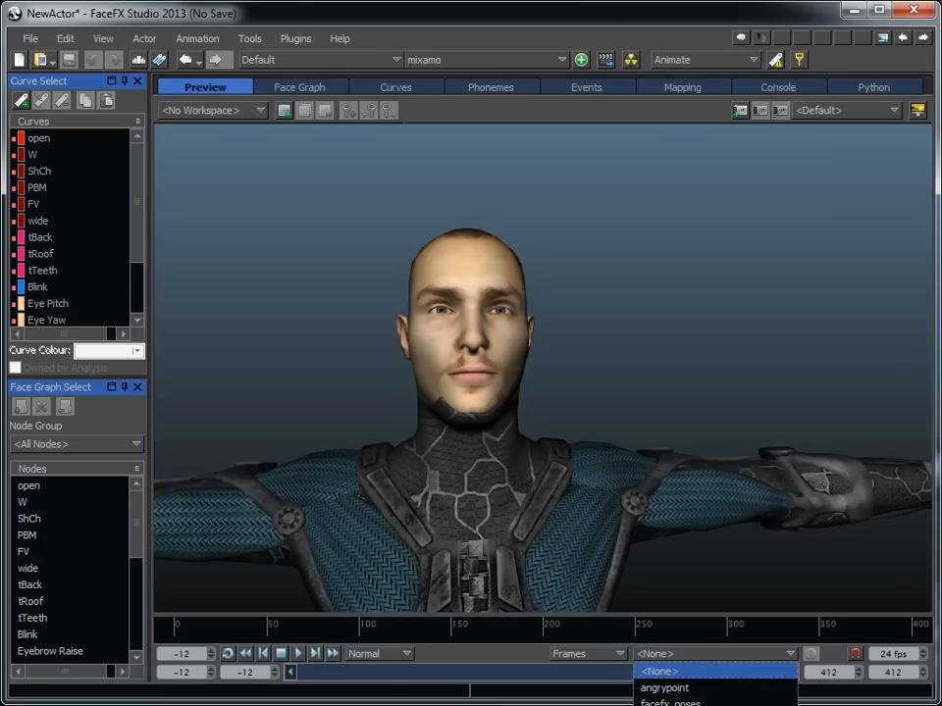
click(714, 705)
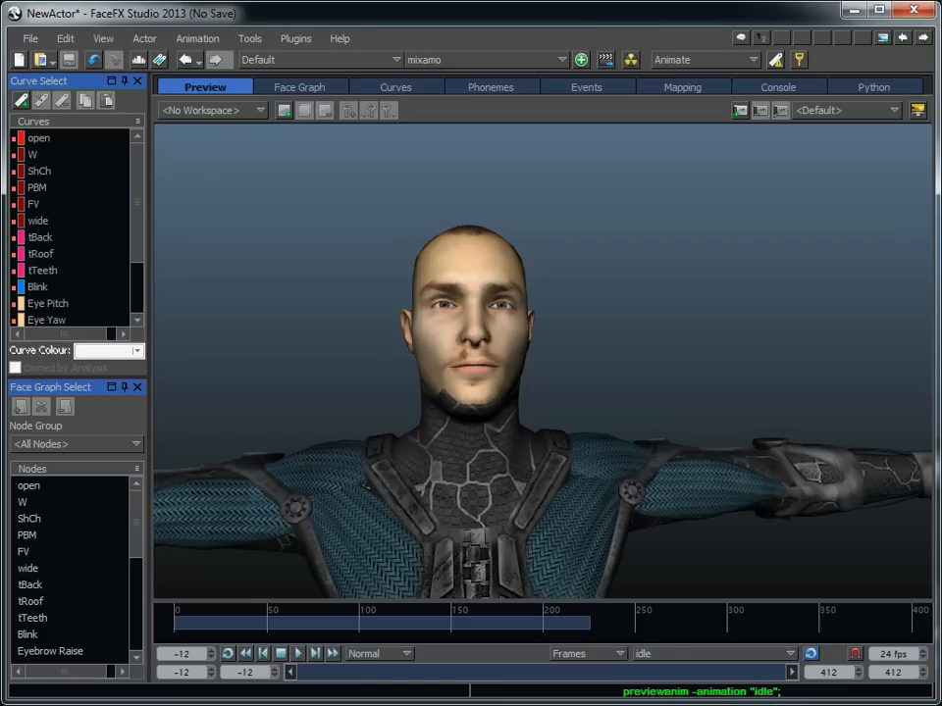
click(811, 653)
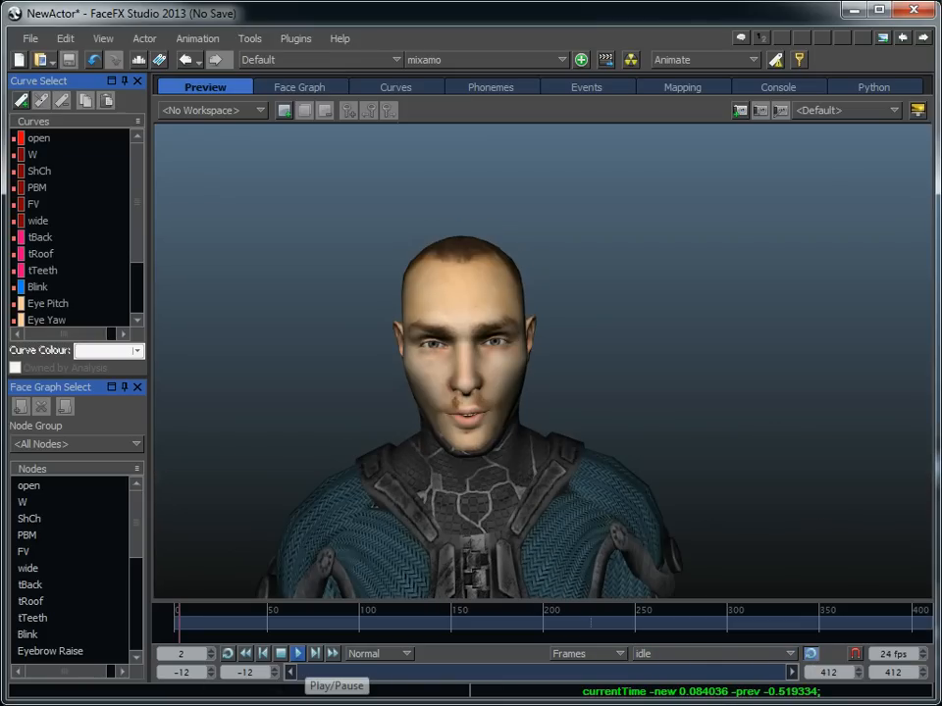
Step: Play the mixamo speech combined with the looping idle body animation, stop it and frame the character's upper body
click(298, 653)
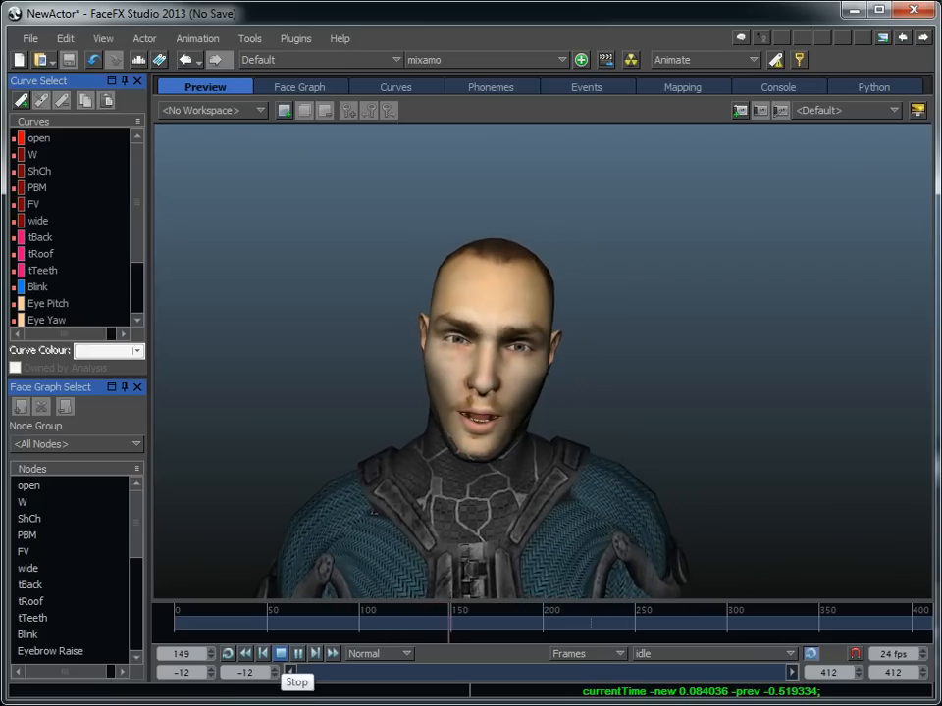
click(280, 653)
middle_drag(475, 442, 551, 299)
scroll(542, 361, down, 3)
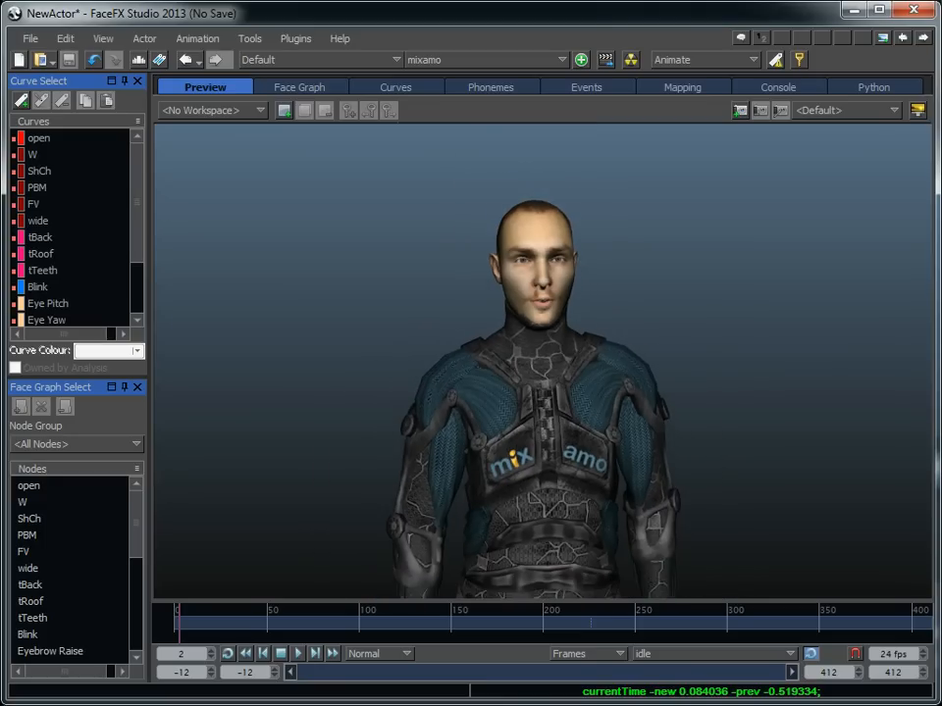
Step: Reframe the character to show more of the body, then switch to Notepad++ and display the mixamo.txt transcript
middle_drag(542, 361, 495, 294)
scroll(542, 360, down, 2)
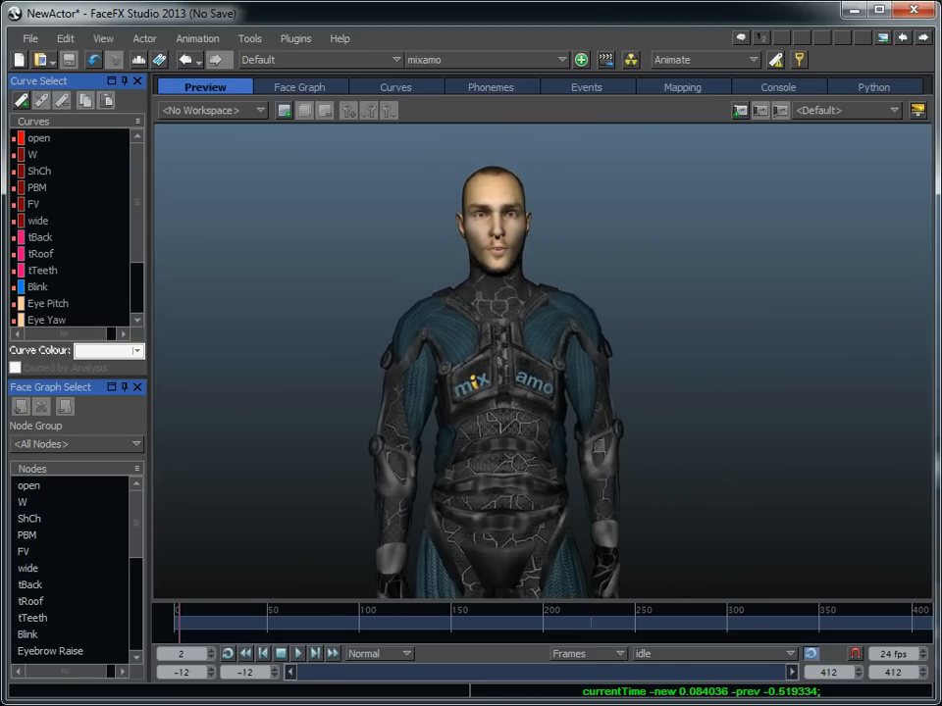
key(alt+Tab)
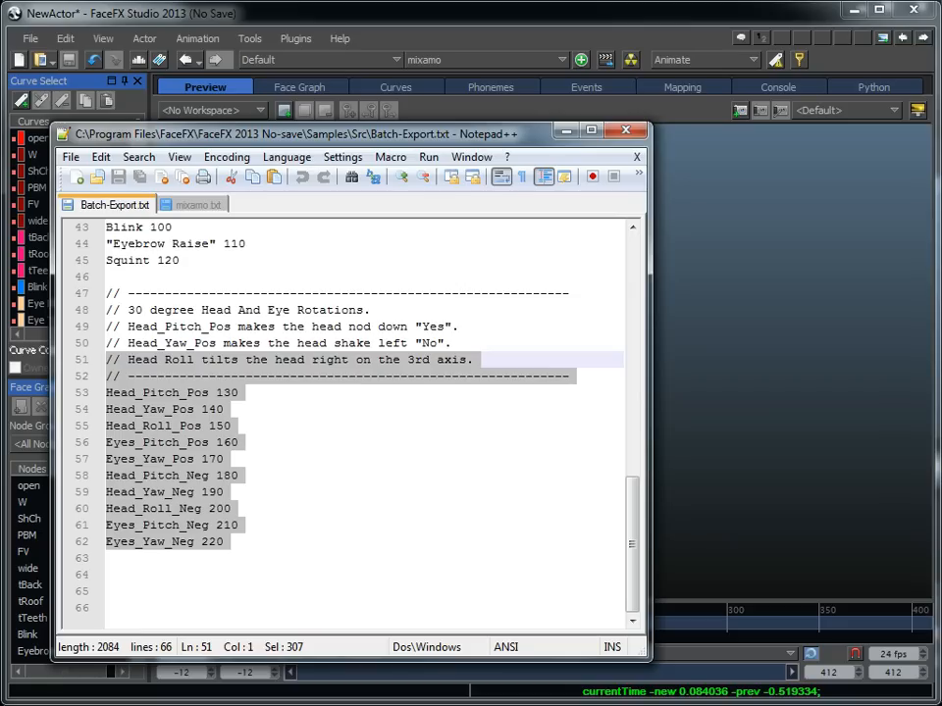
shift+click(239, 525)
key(ctrl+Tab)
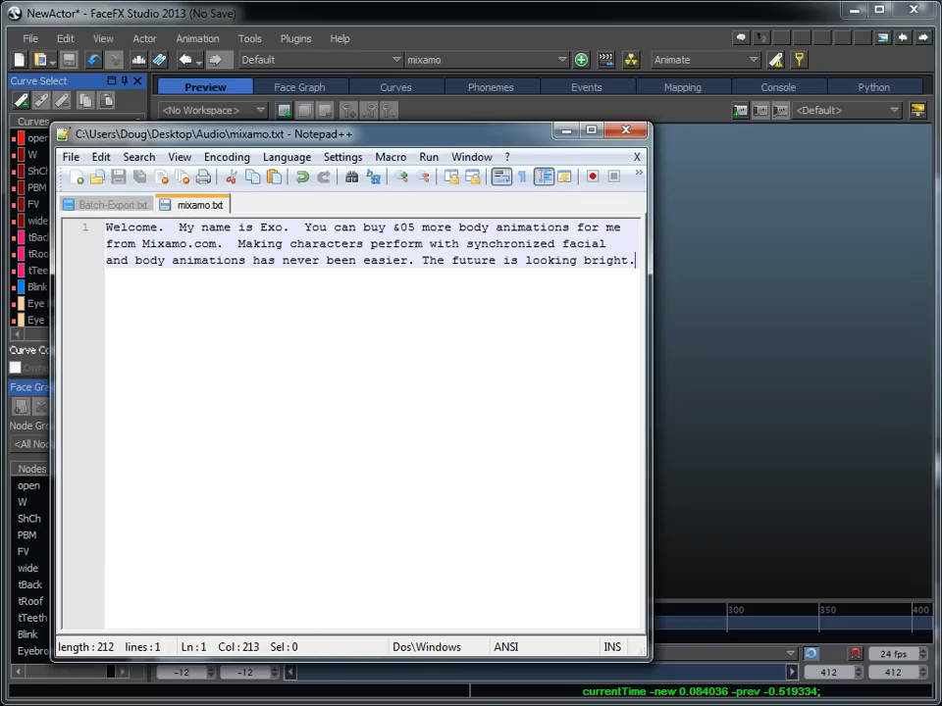
Step: Examine the &05 event marker in the mixamo.txt transcript by highlighting its symbol and number, then minimise Notepad++
mouse_move(392, 226)
mouse_down()
mouse_move(423, 226)
mouse_move(392, 226)
mouse_move(400, 227)
mouse_up()
click(423, 243)
click(430, 243)
double_click(437, 226)
click(385, 226)
click(407, 226)
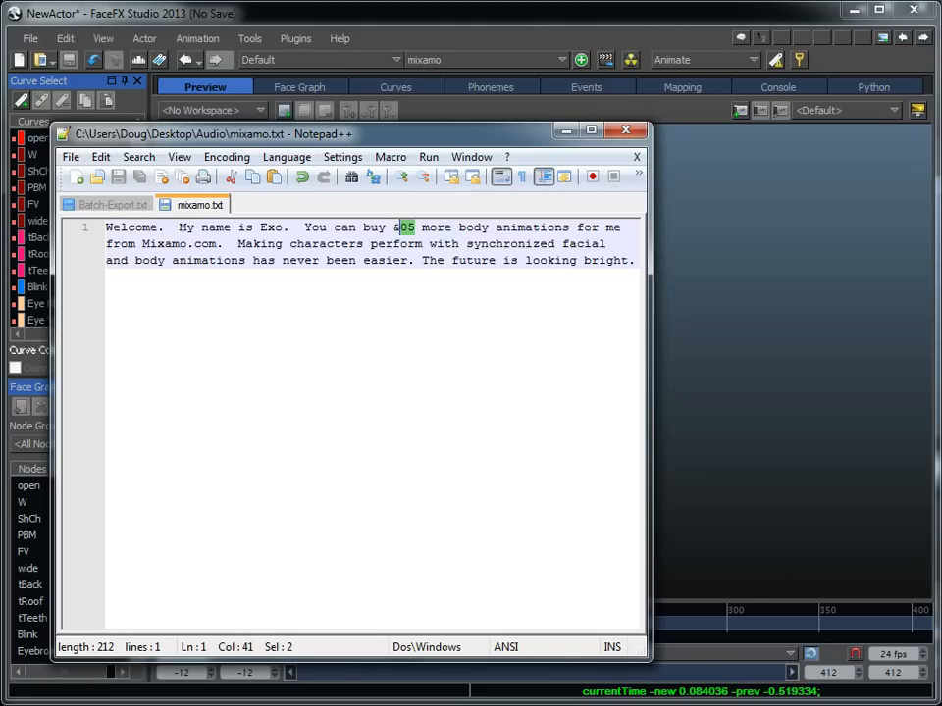
click(634, 260)
click(566, 130)
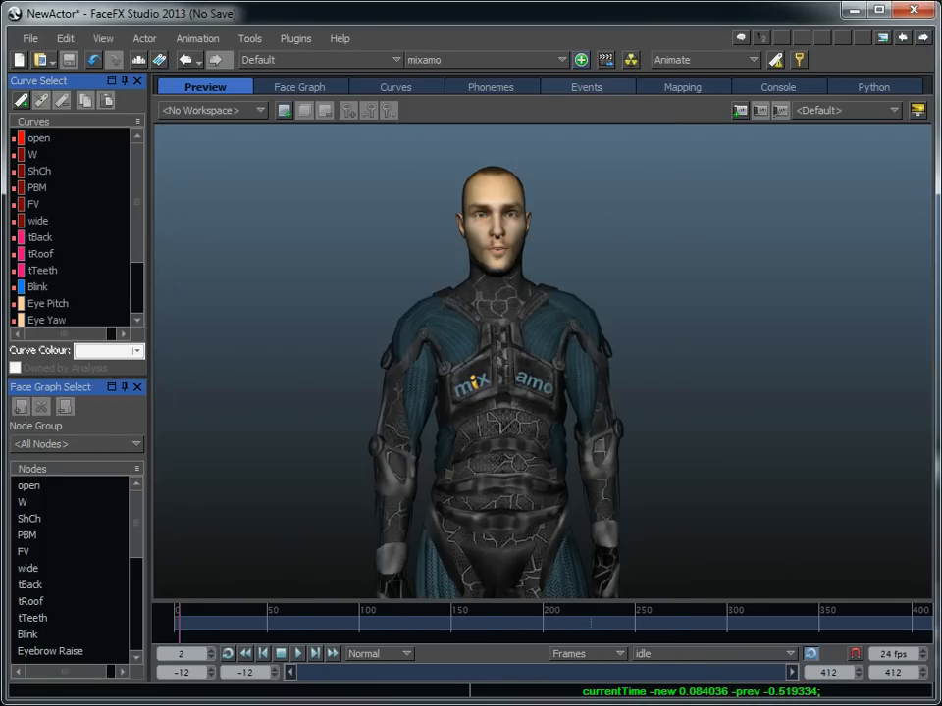
Step: Select the & punctuation event in the mixamo animation's event template and examine its magnitude scale
click(585, 86)
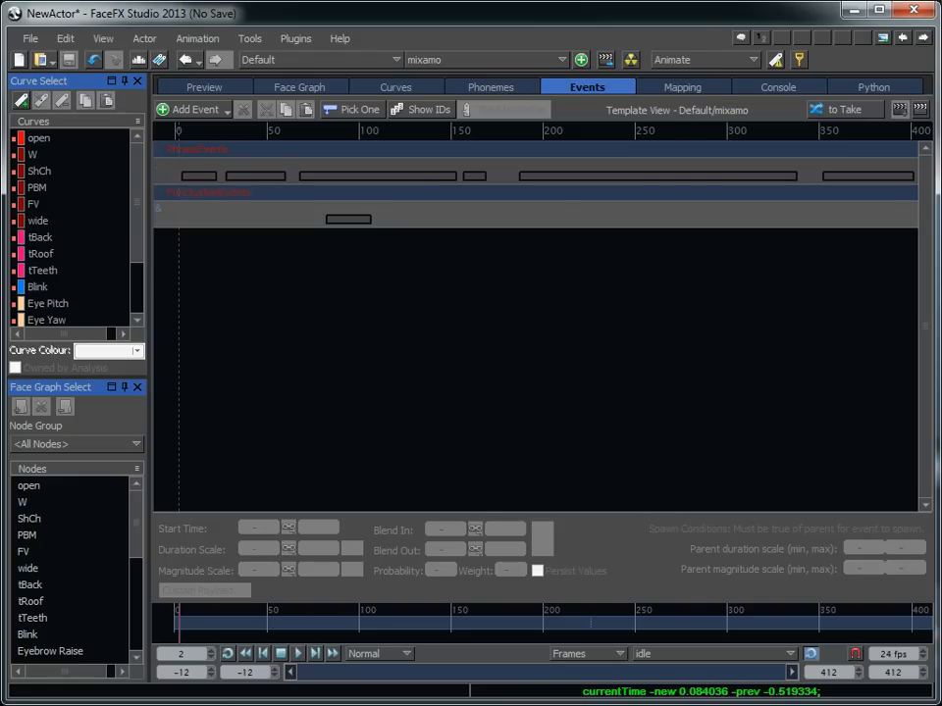
click(348, 218)
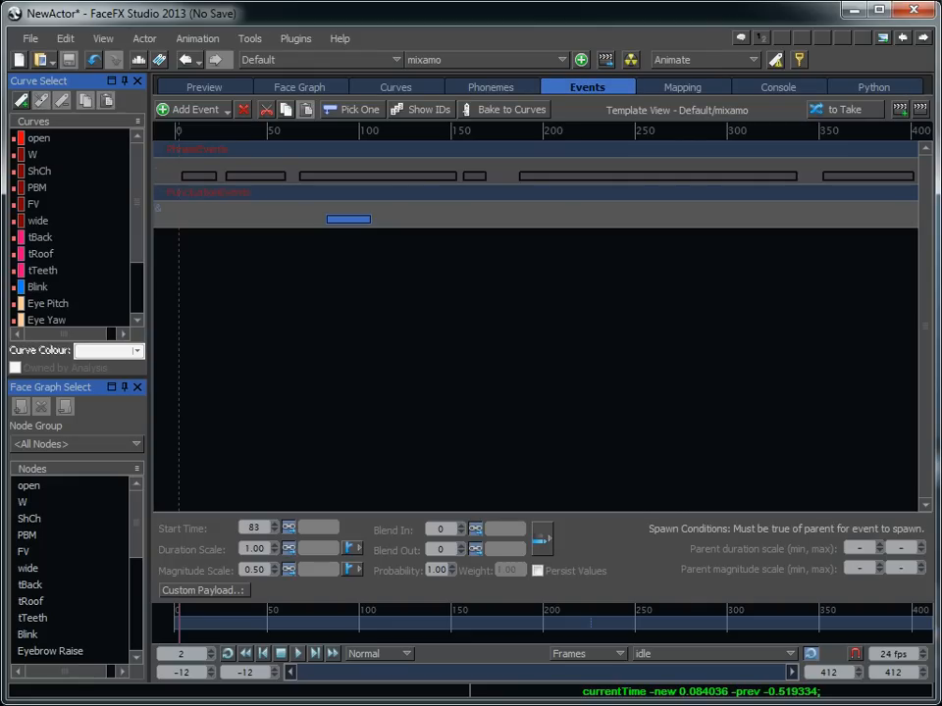
double_click(253, 569)
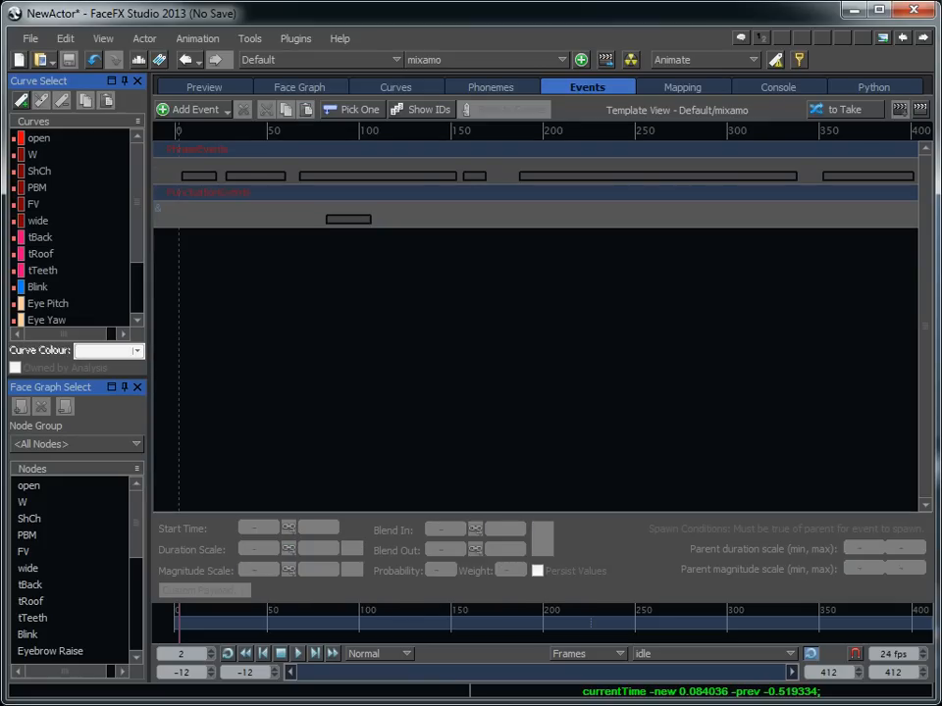
Step: Open the PunctuationEvents/& animation from its event and add an FBX@Animations/question event to it
double_click(348, 218)
click(571, 377)
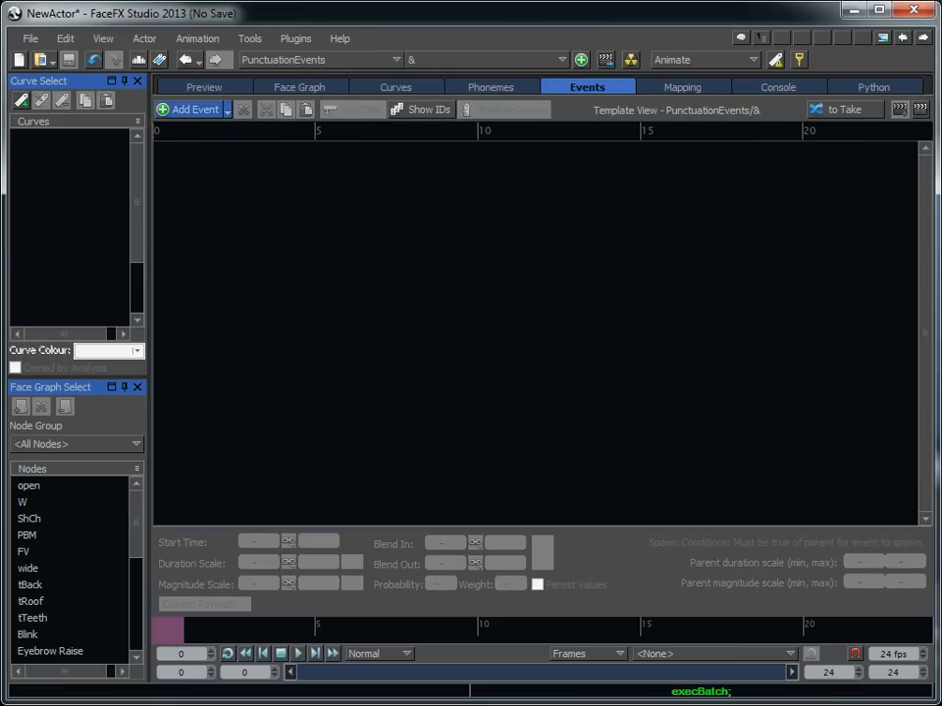
click(194, 109)
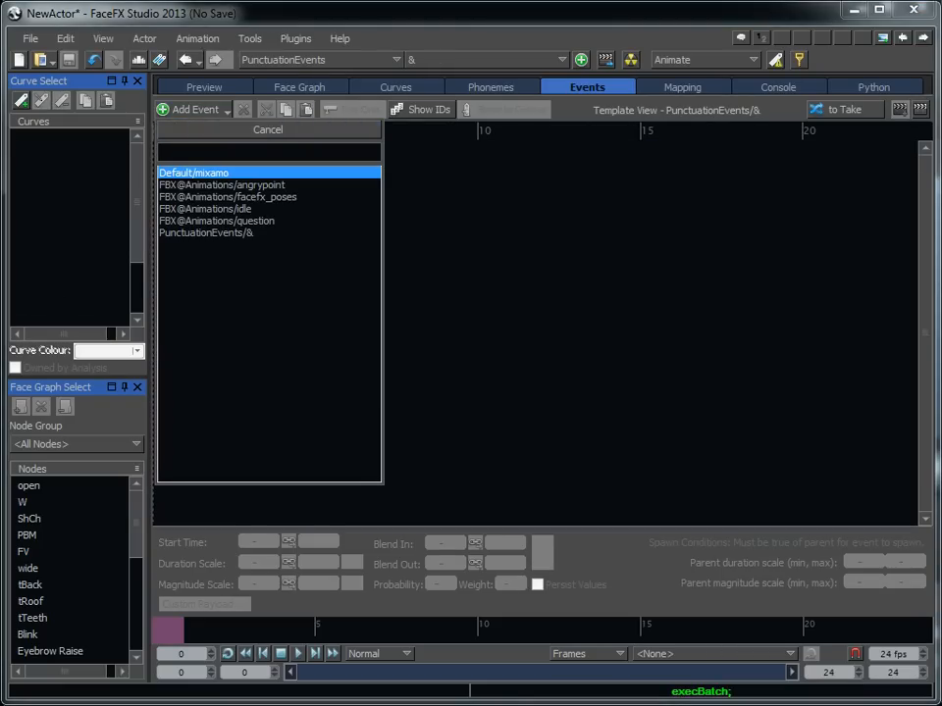
click(216, 221)
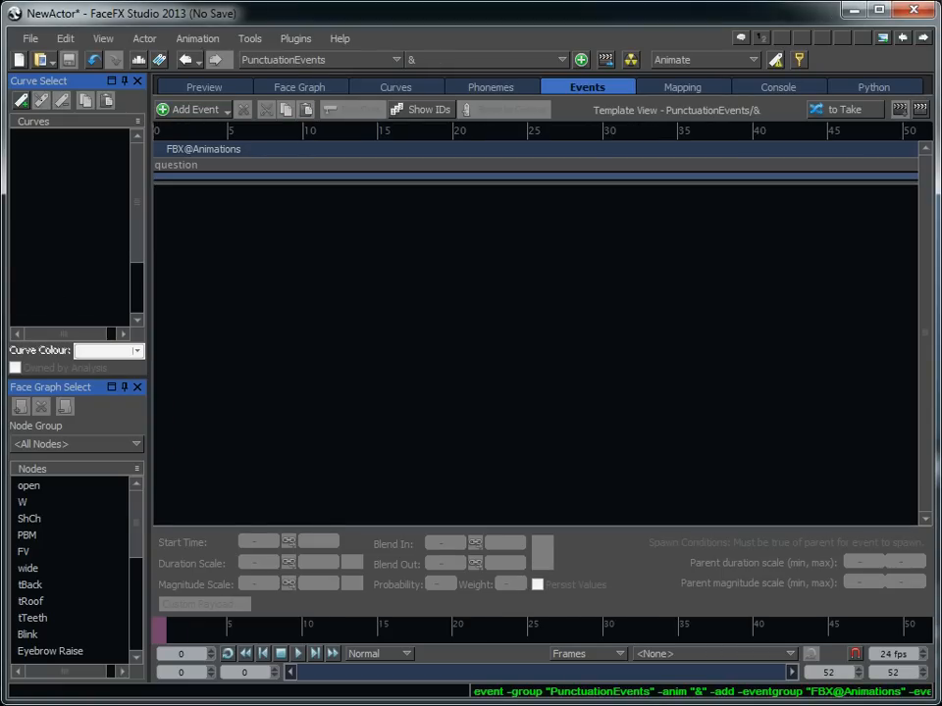
Step: Set both the blend in and blend out of the question event to 10 frames
drag(256, 162, 401, 225)
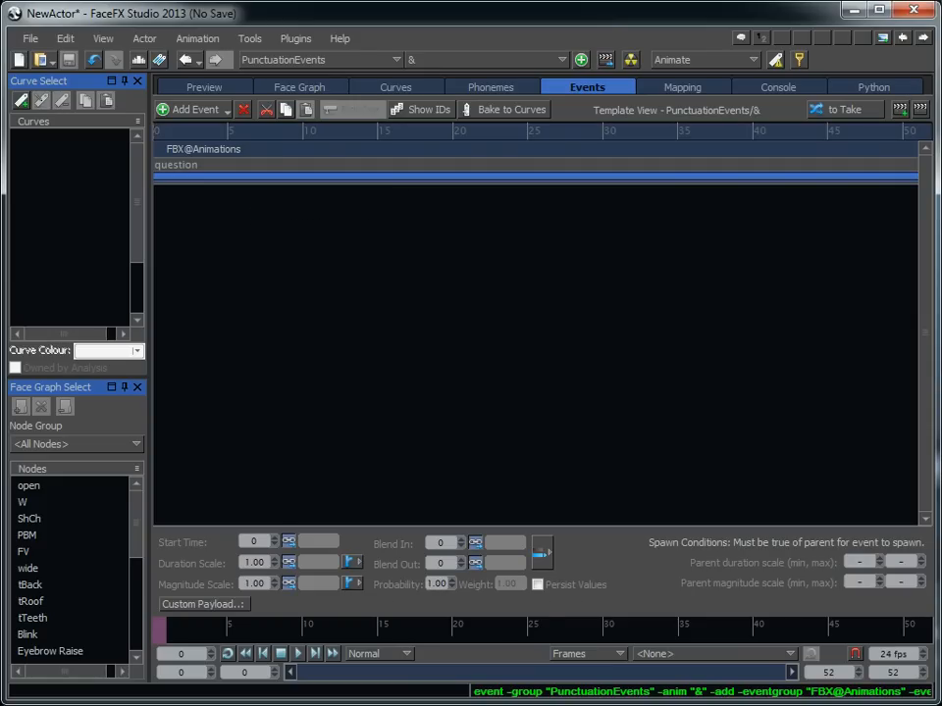
double_click(440, 542)
text(10)
double_click(441, 564)
text(10)
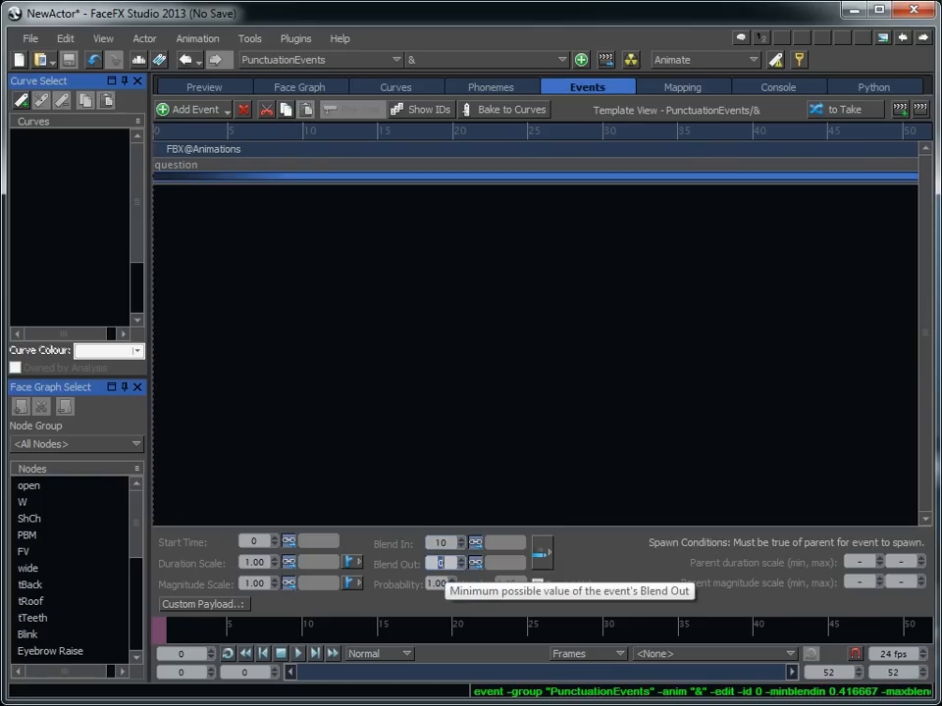
key(Return)
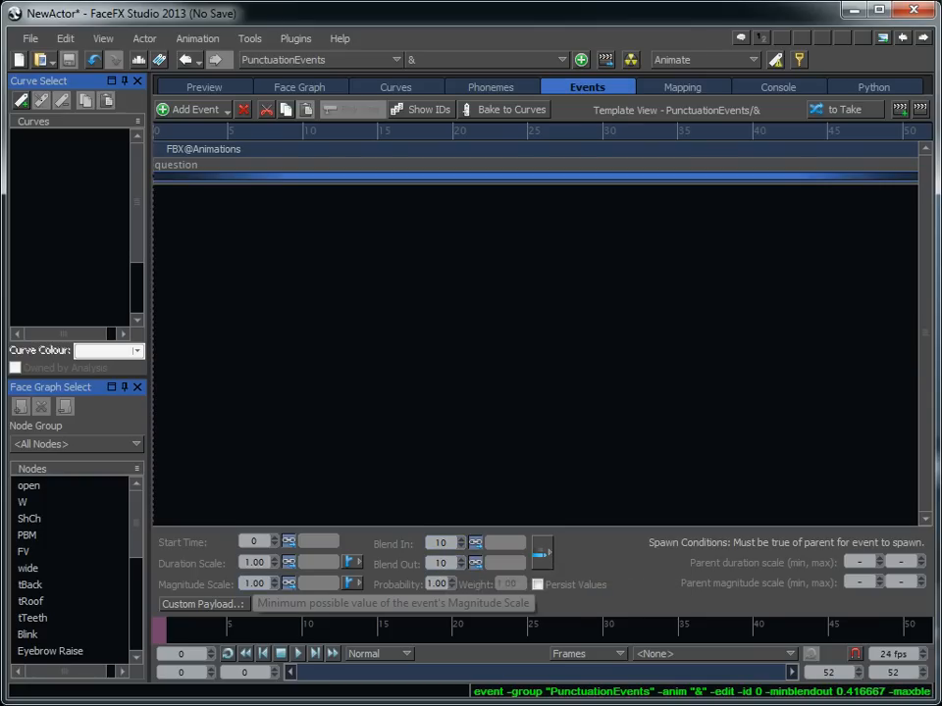
Step: Set the question event's duration scale to 1.5 and its magnitude scale to 0.6
double_click(254, 563)
text(1.5)
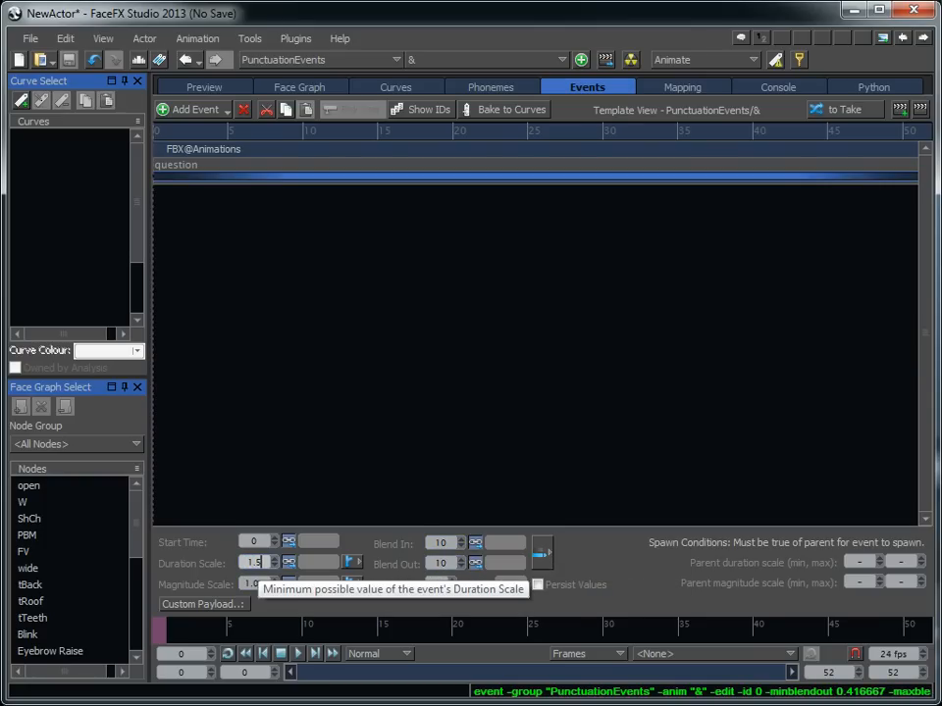
key(Return)
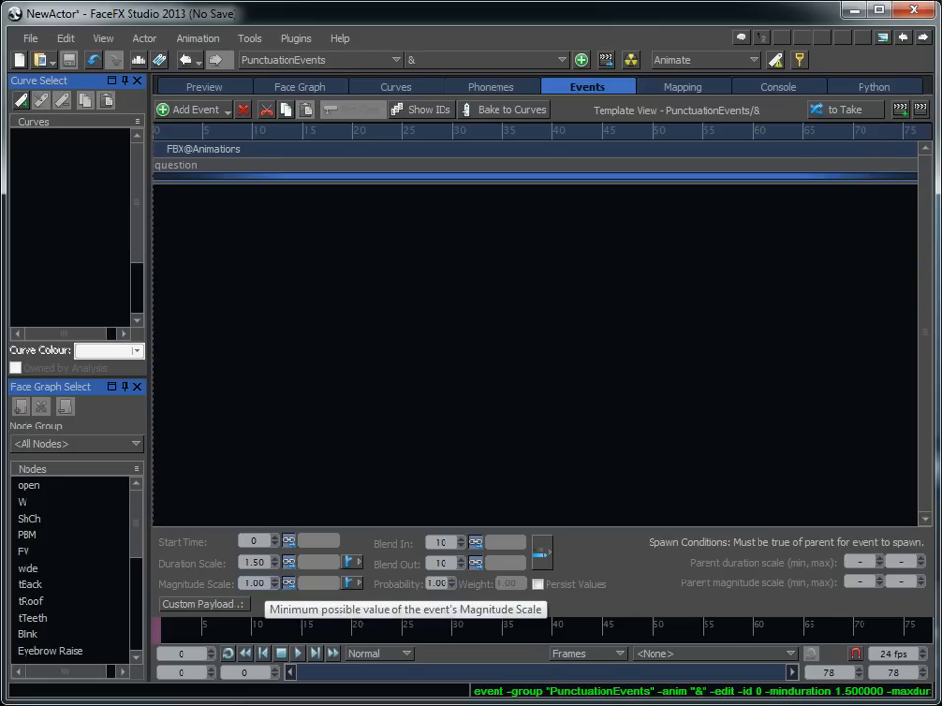
double_click(256, 584)
text(.6)
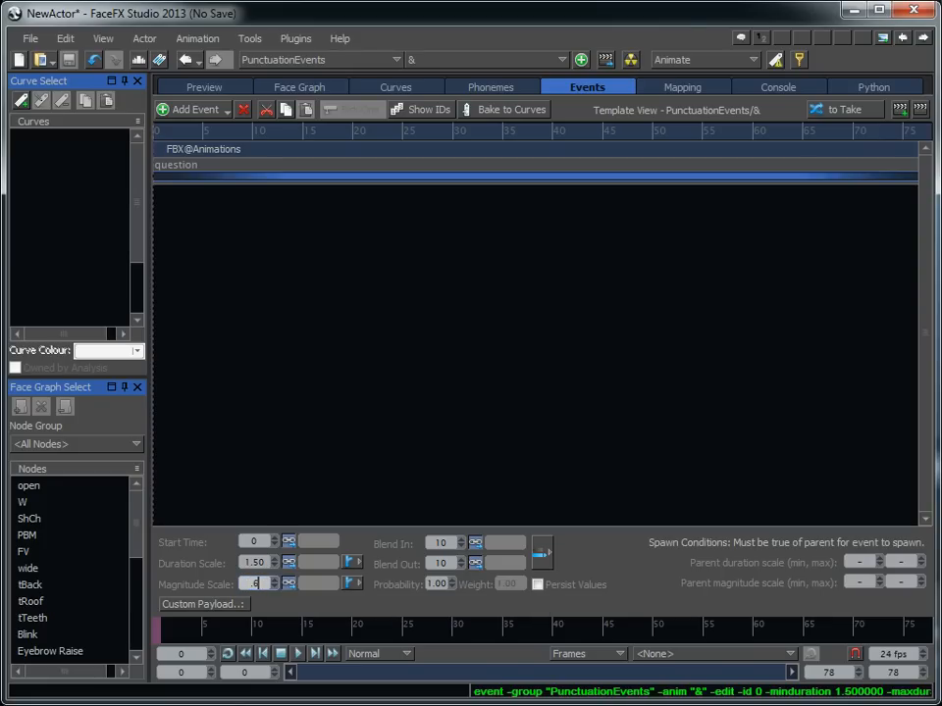
key(Return)
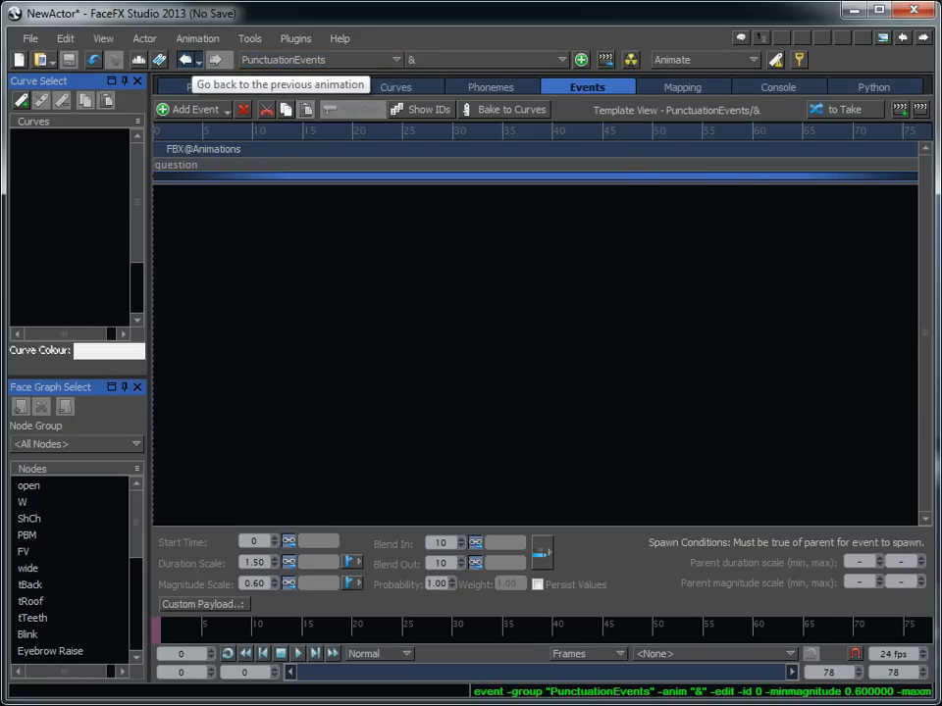
Step: Return to the mixamo animation, preview the character from just before the & event and pause playback
click(185, 60)
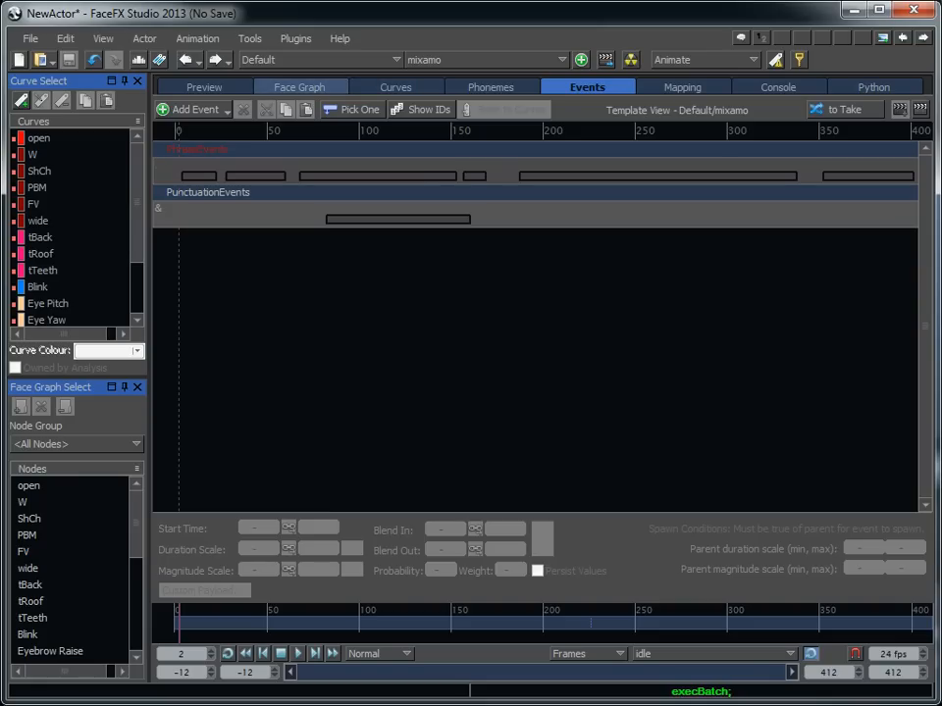
click(204, 86)
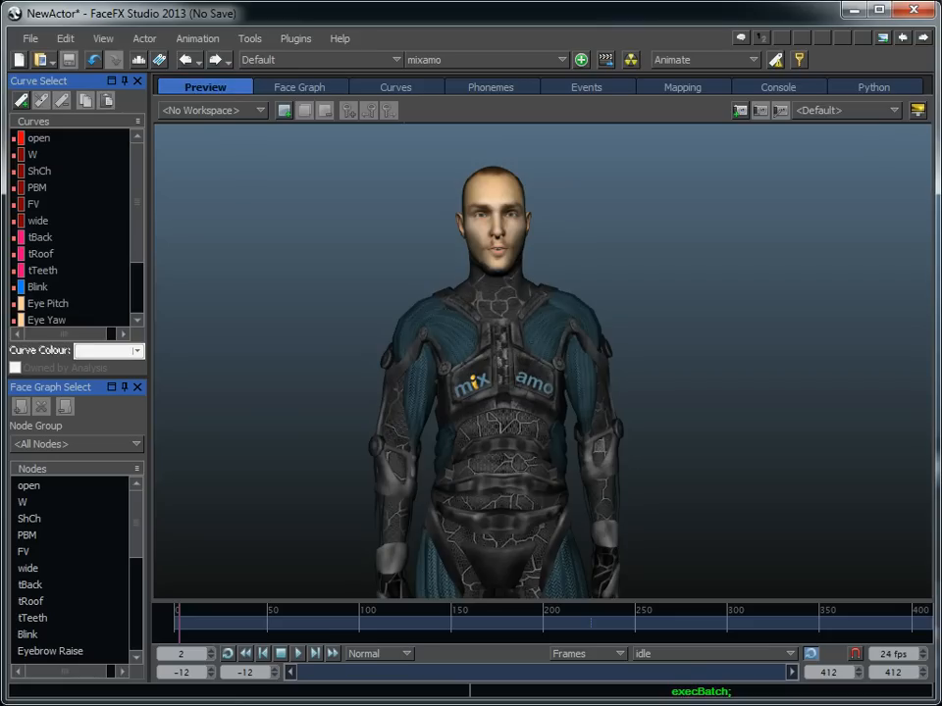
click(335, 622)
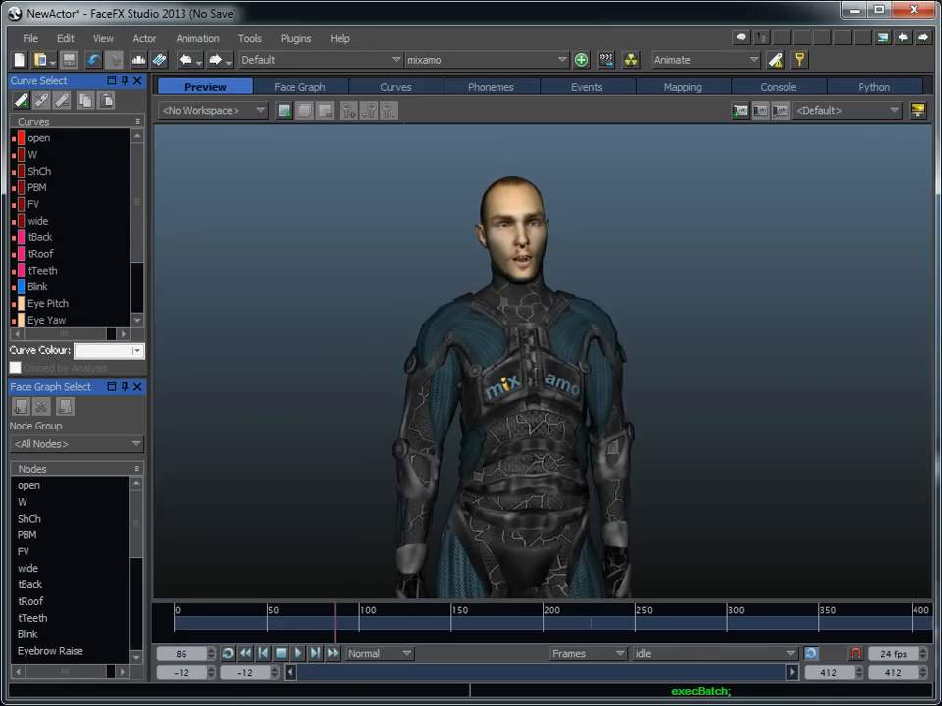
click(297, 622)
click(297, 653)
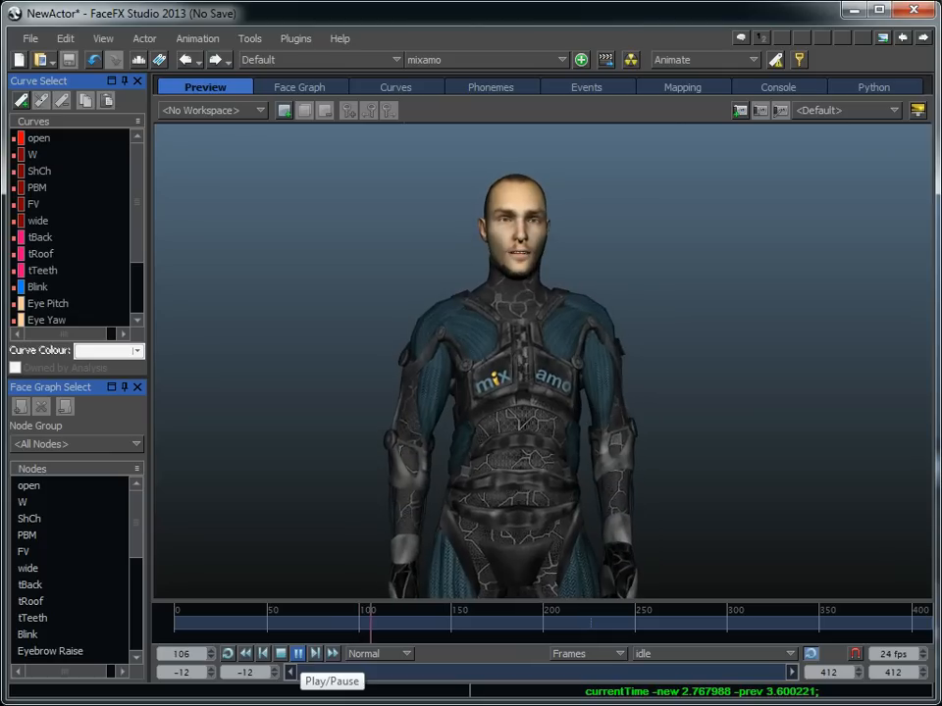
click(297, 653)
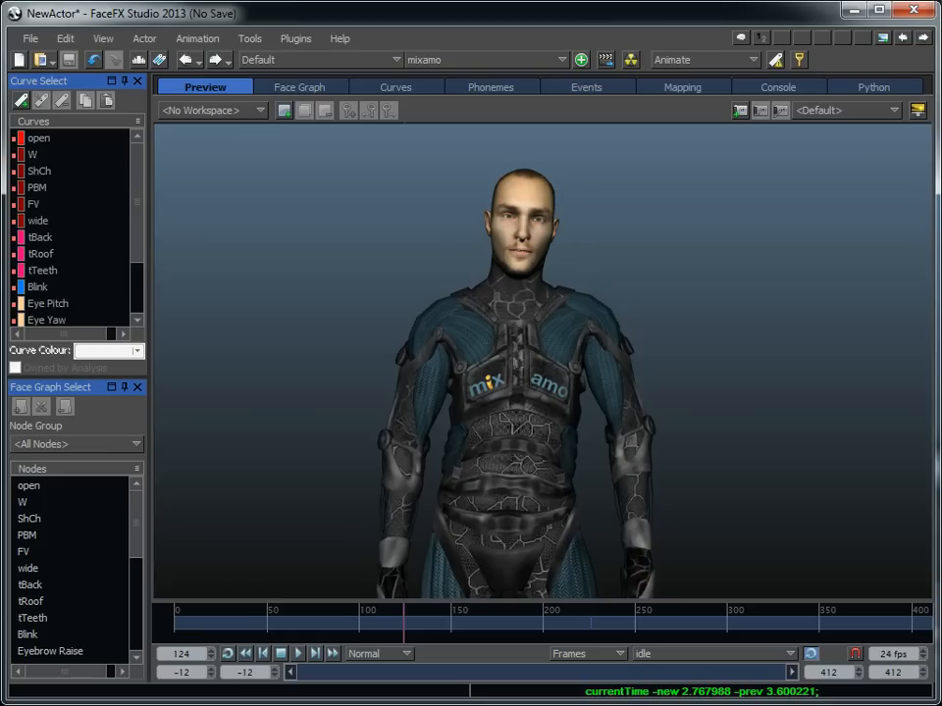
Step: Switch to Notepad++ to review the mixamo.txt transcript at the sentence starting with "Making characters", then minimise it
key(alt+Tab)
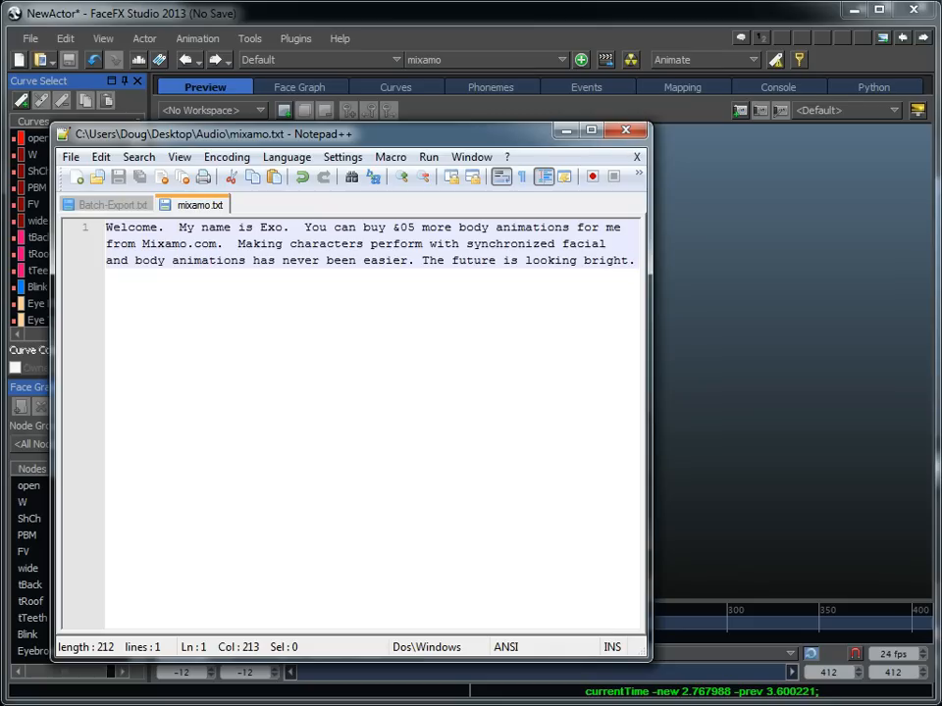
click(267, 243)
click(566, 131)
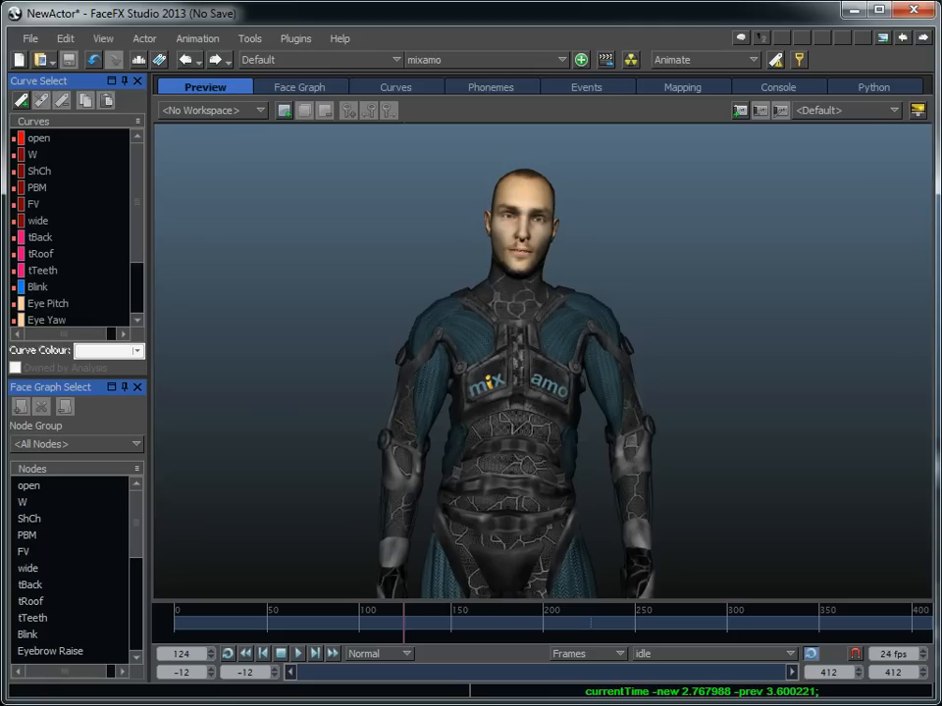